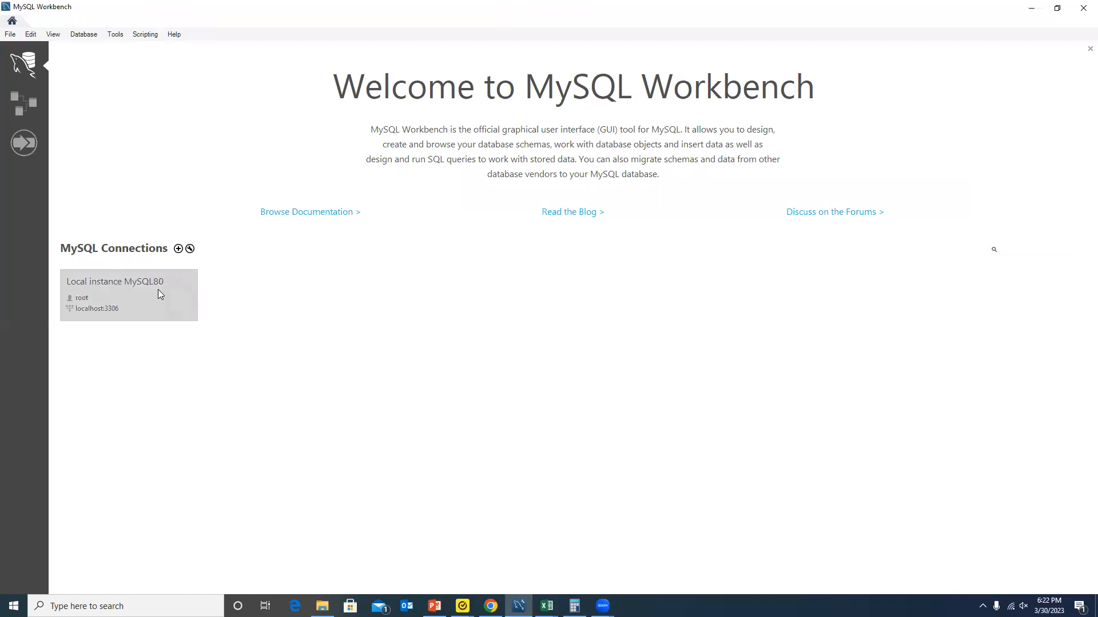
Open the Local instance MySQL80 connection and dismiss the Restore Workspace error.
left_click(158, 290)
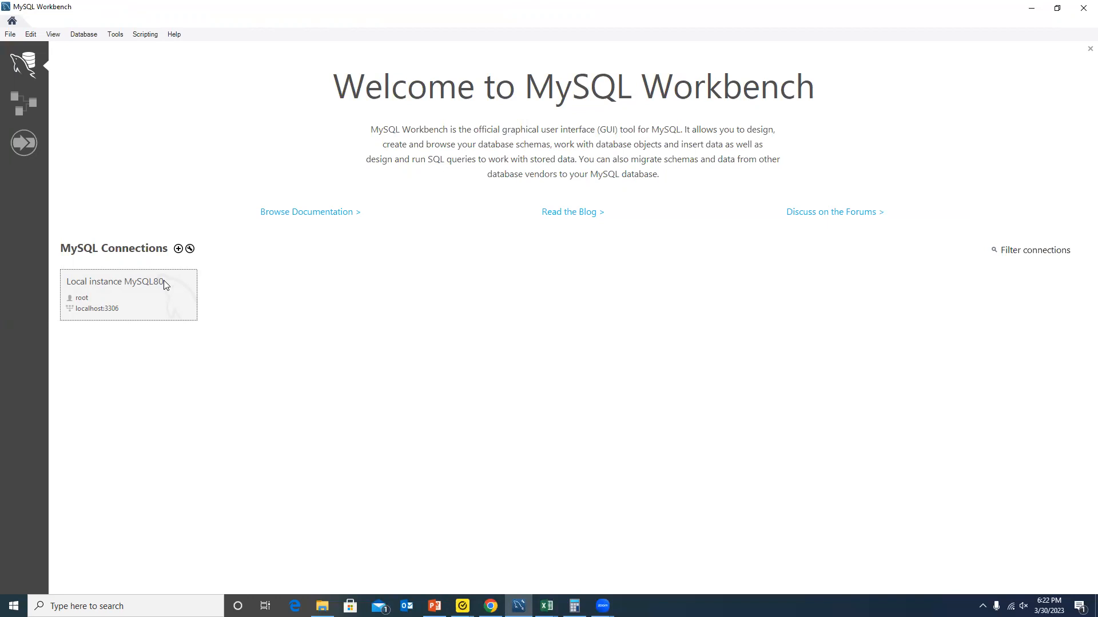
left_click(164, 284)
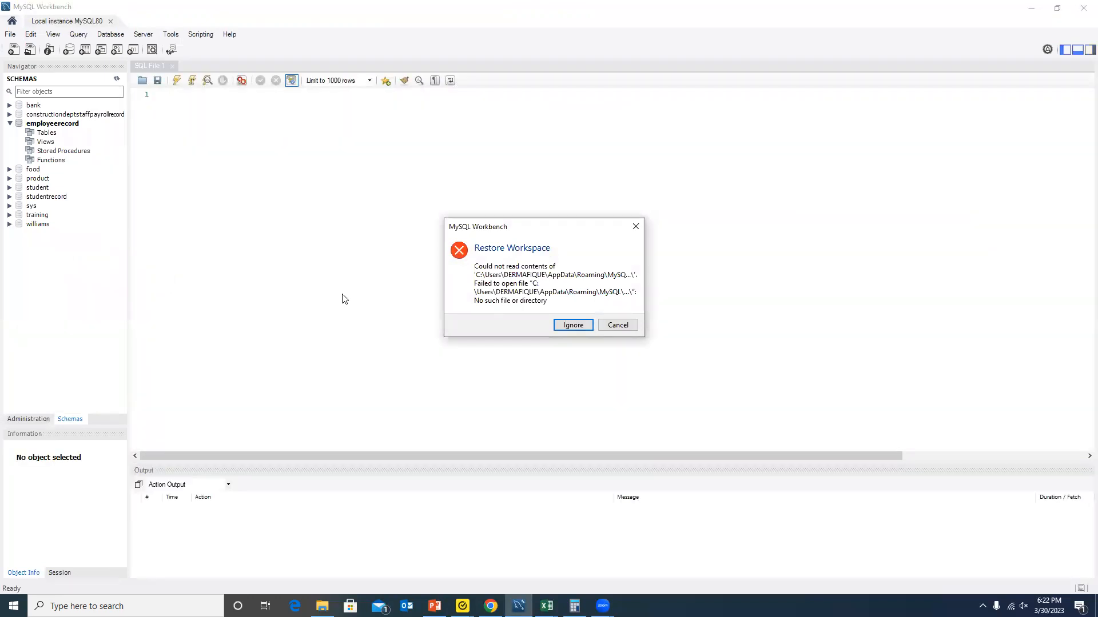
left_click(611, 324)
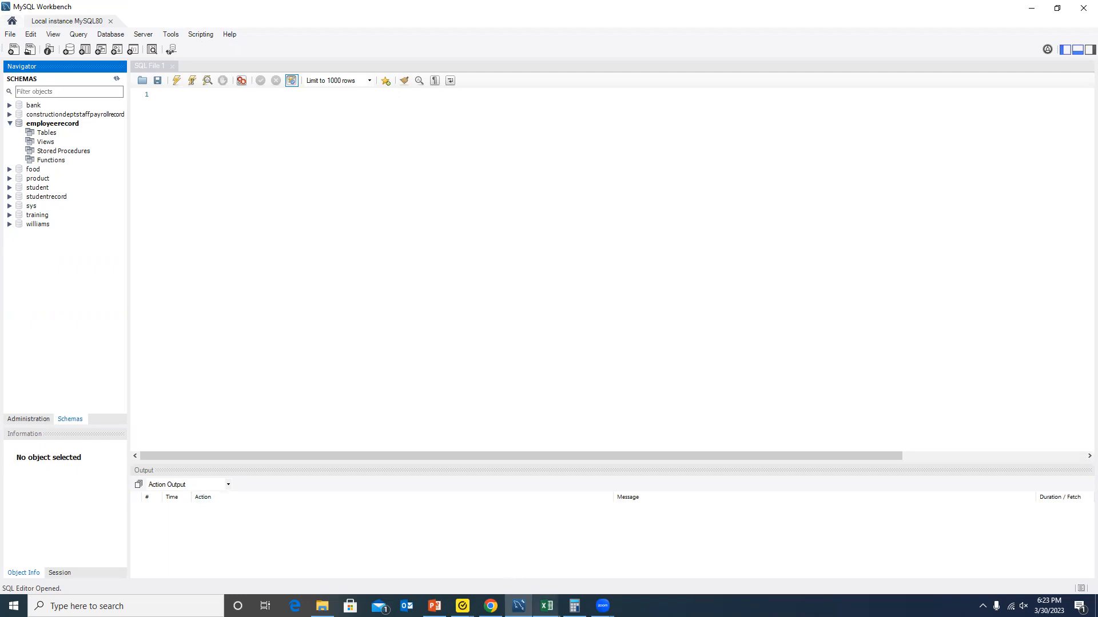
Switch to the Pivot Table - Sample Data workbook in Excel.
left_click(547, 606)
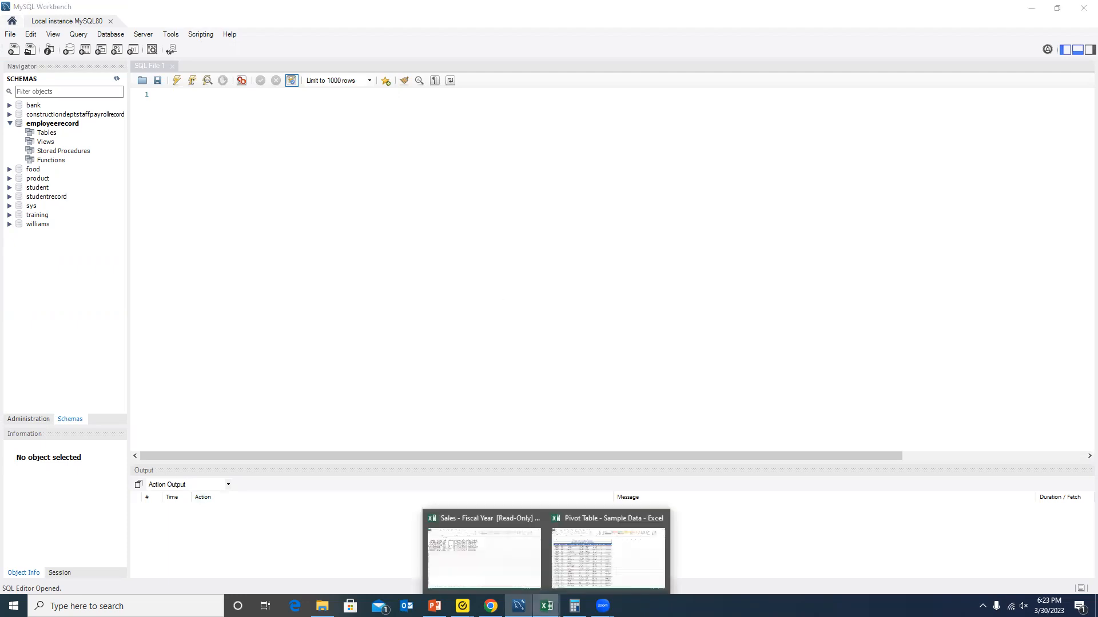
left_click(563, 563)
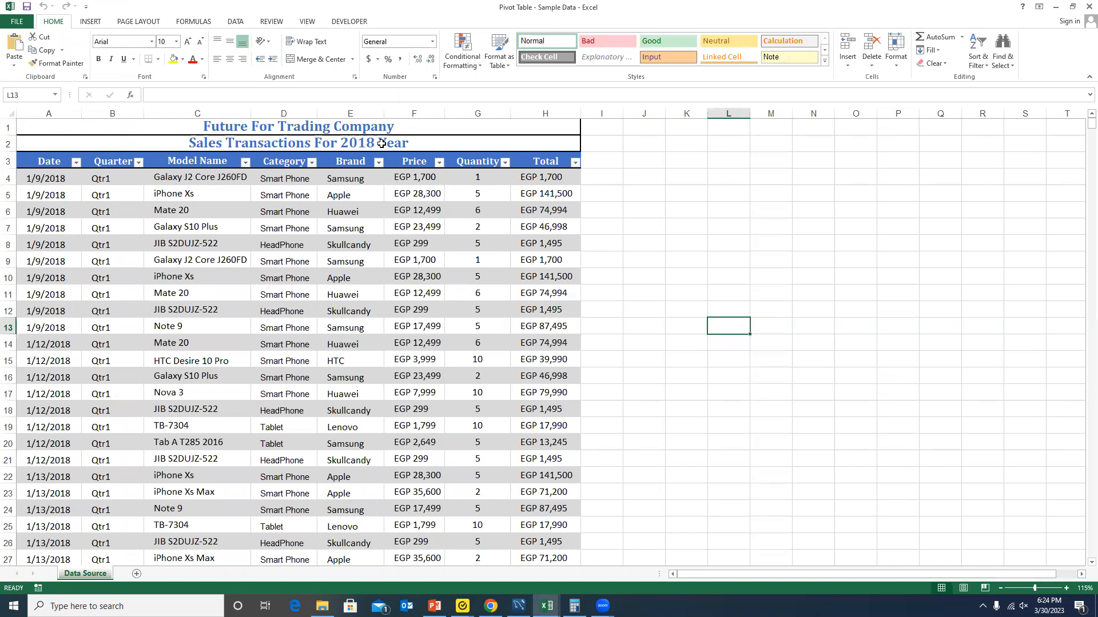
Examine the sales transaction table, including its column headers, quarter values and rows further down the sheet.
left_click(395, 223)
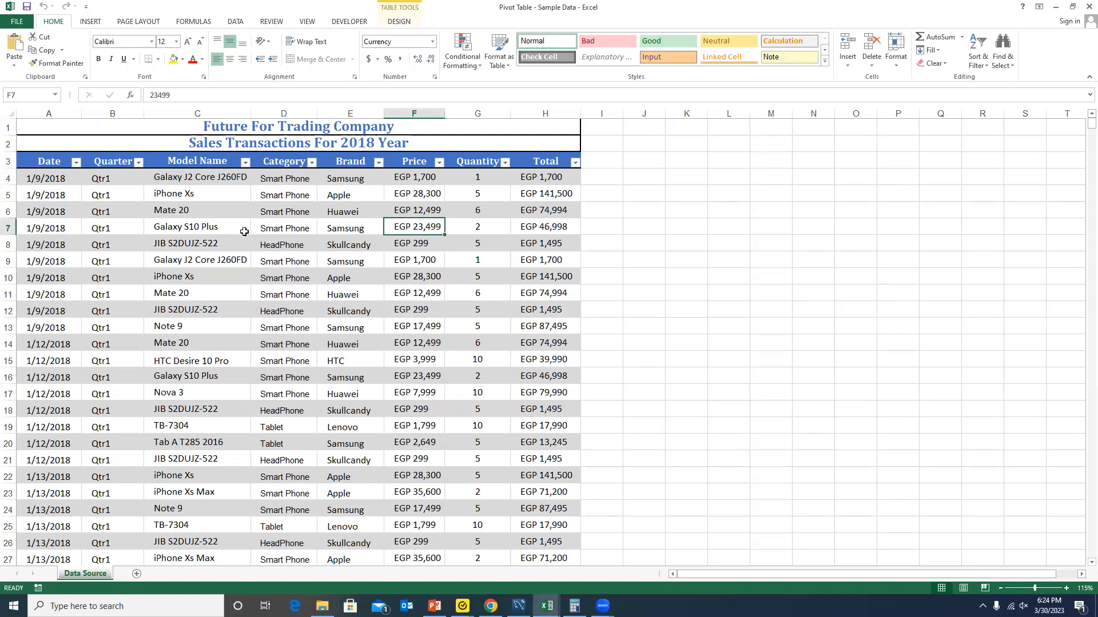
left_click(231, 243)
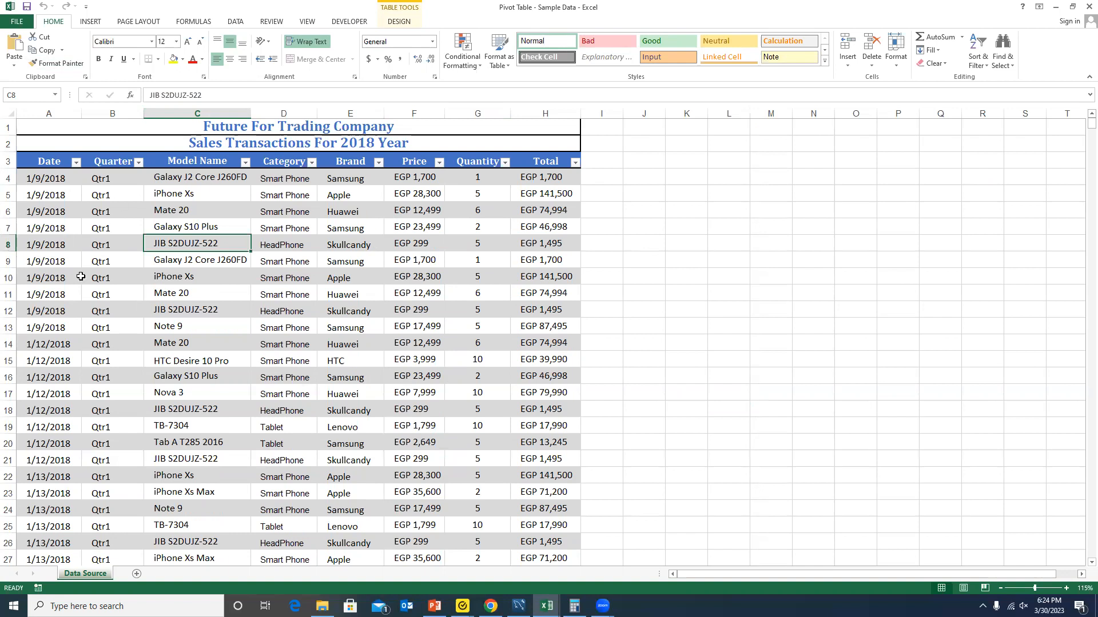
left_click(113, 213)
scroll(109, 279, "down", 1)
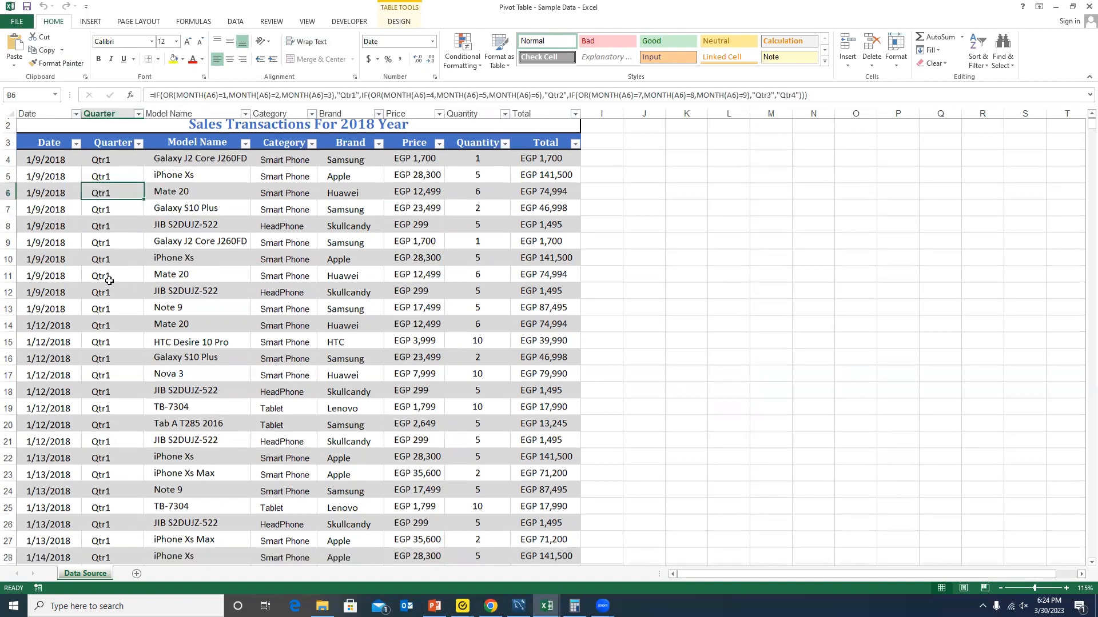
scroll(109, 279, "down", 20)
scroll(114, 279, "down", 12)
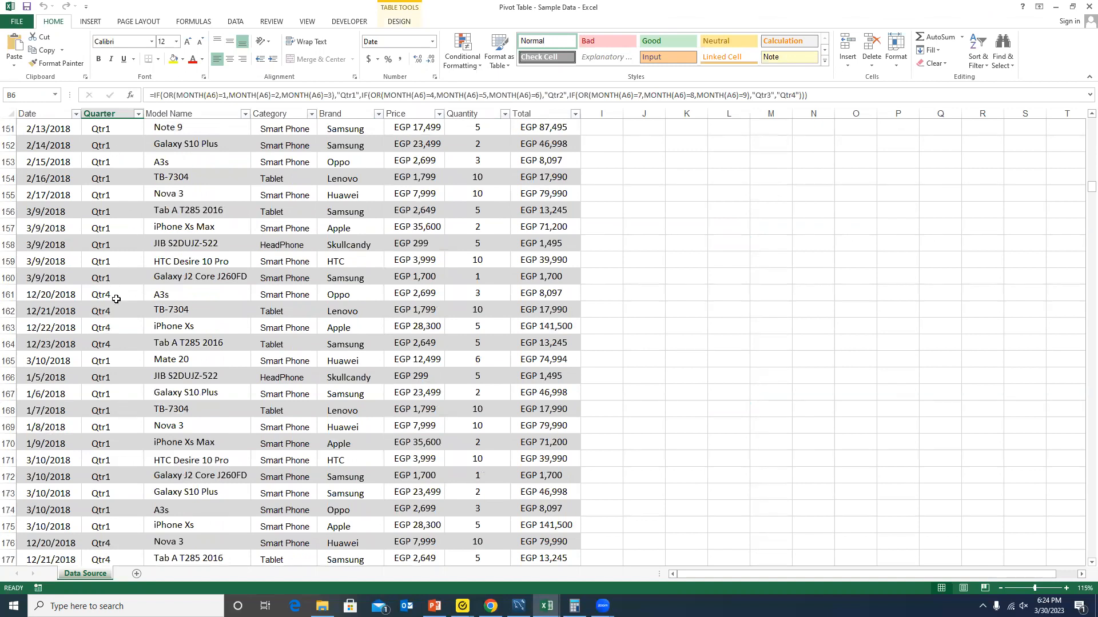
scroll(124, 308, "down", 6)
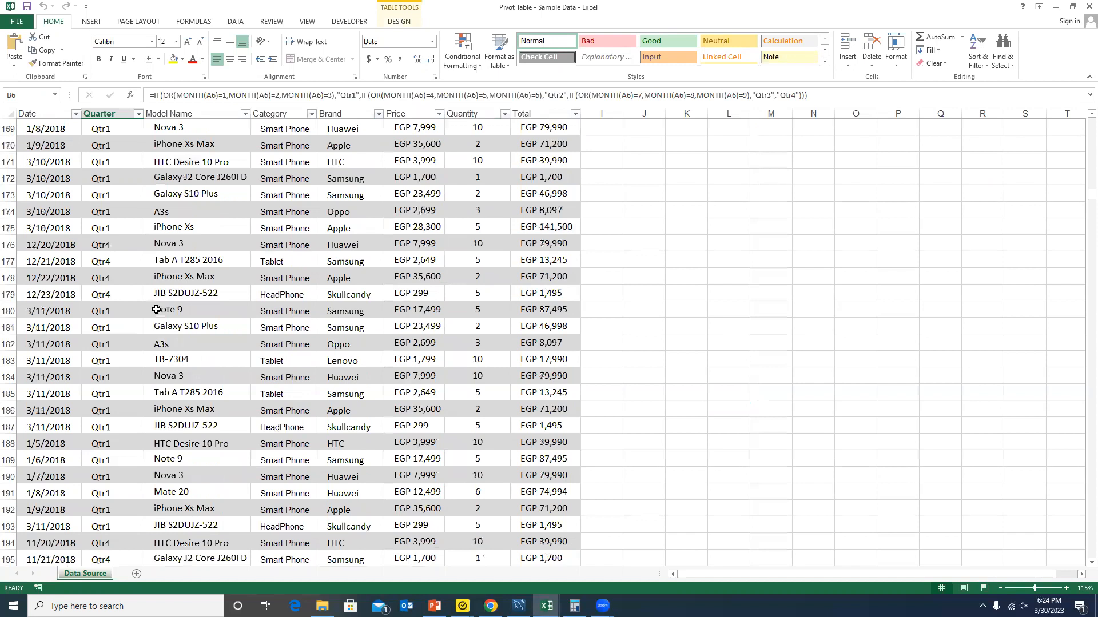
scroll(317, 326, "up", 13)
scroll(319, 327, "up", 19)
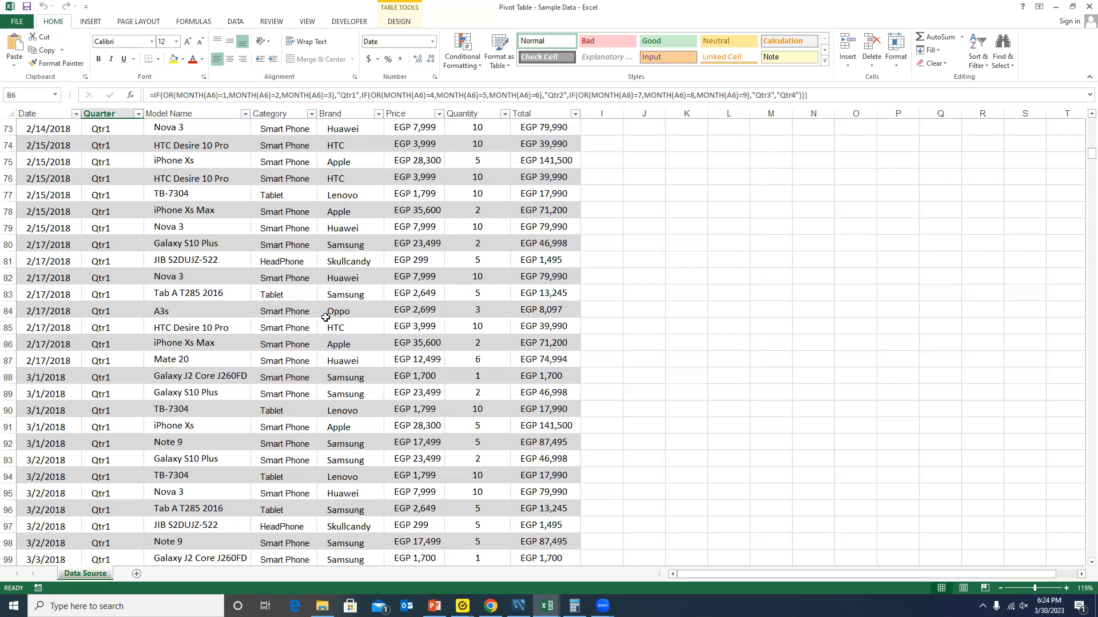
scroll(326, 318, "up", 20)
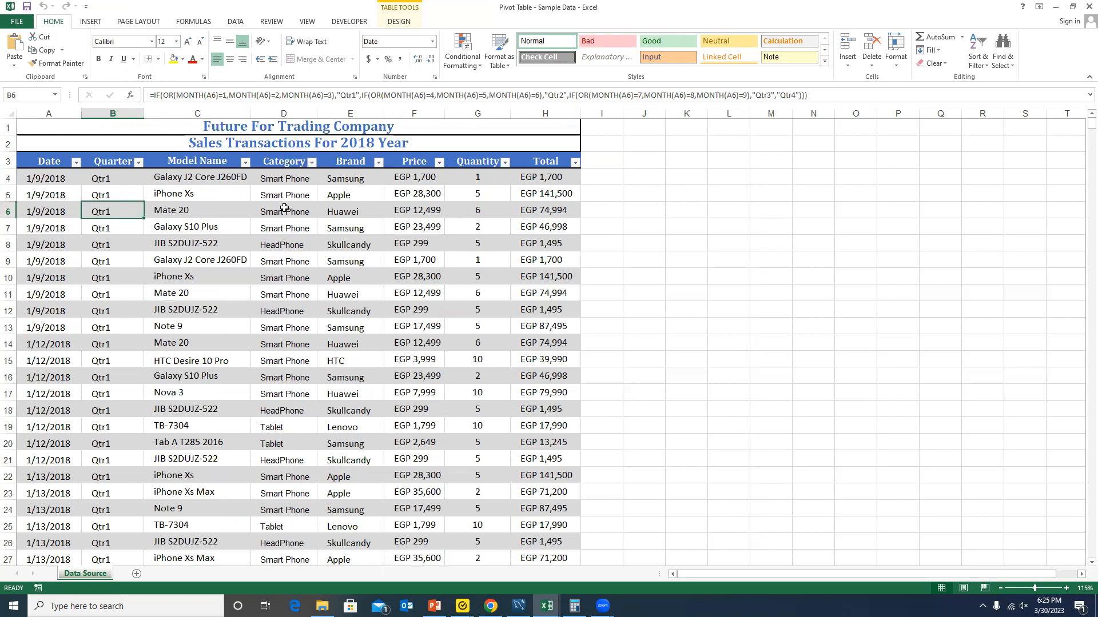
Delete the two title rows above the column headers of the sales table.
left_click(13, 131)
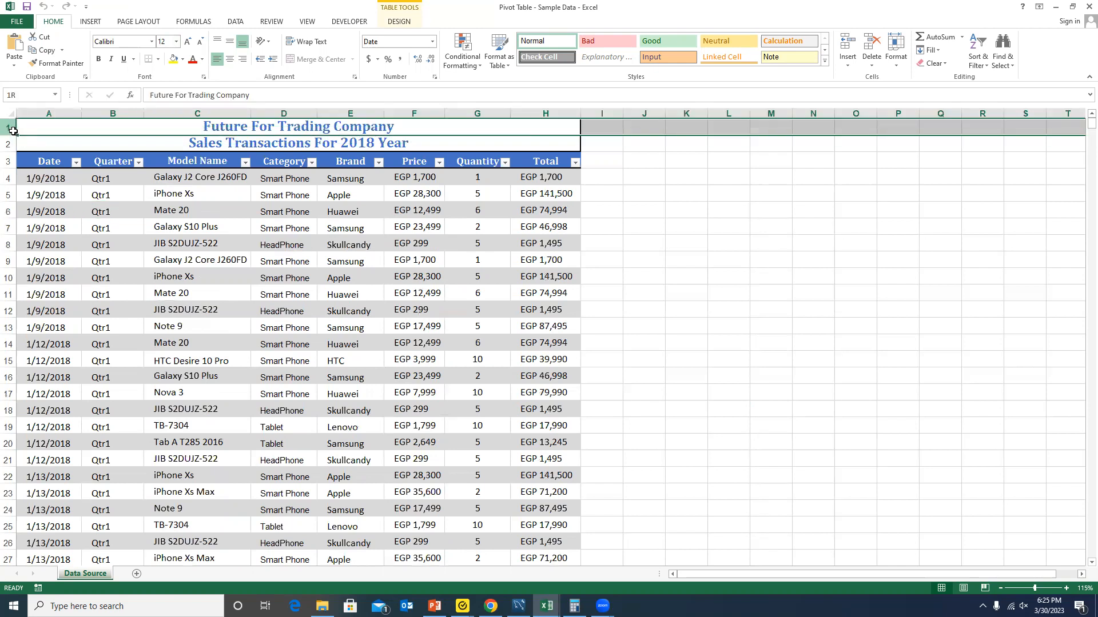
left_click_drag(13, 131, 11, 143)
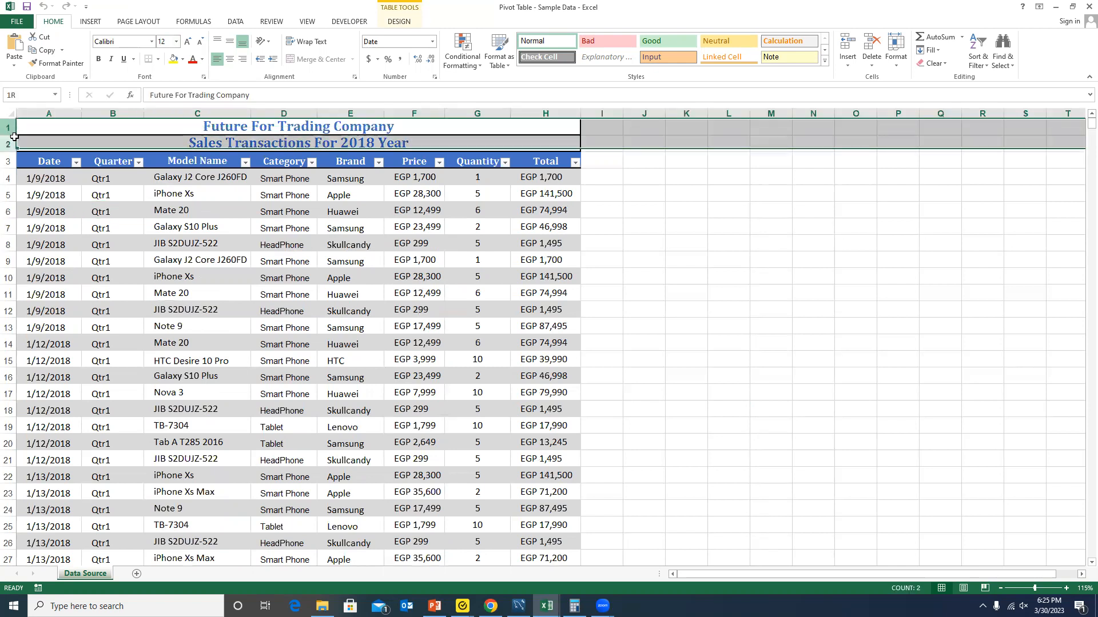
right_click(57, 139)
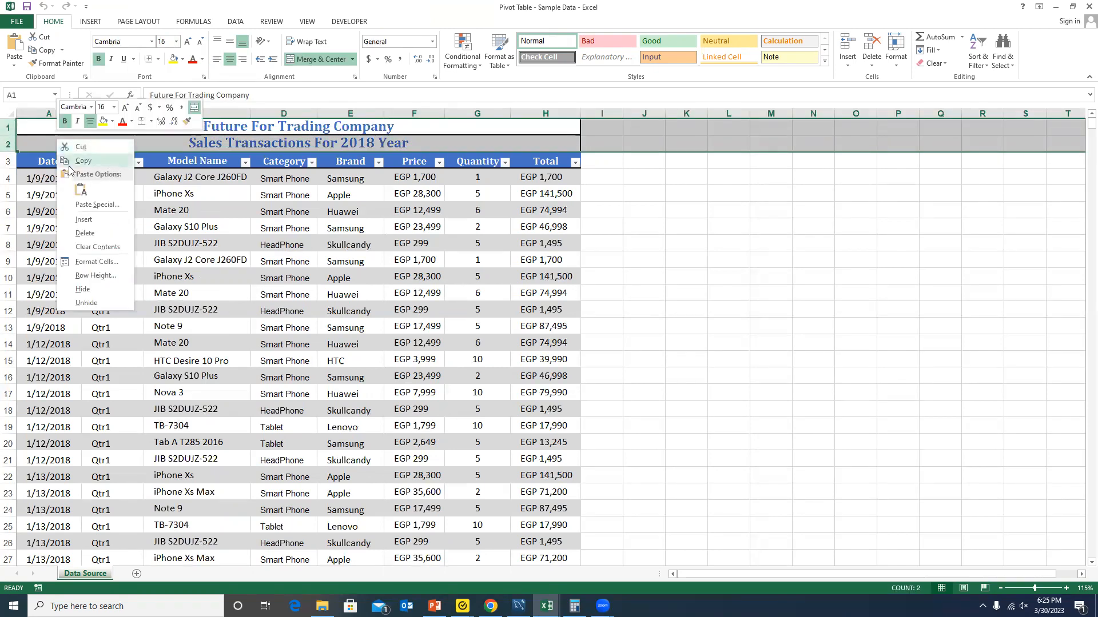
left_click(85, 232)
left_click(161, 224)
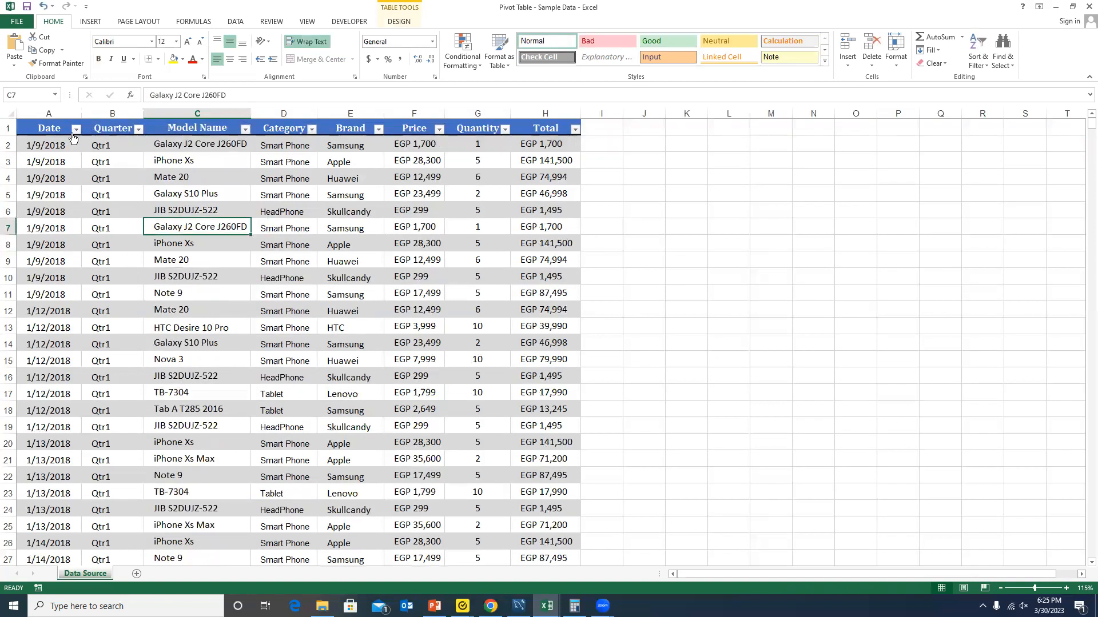
left_click(649, 240)
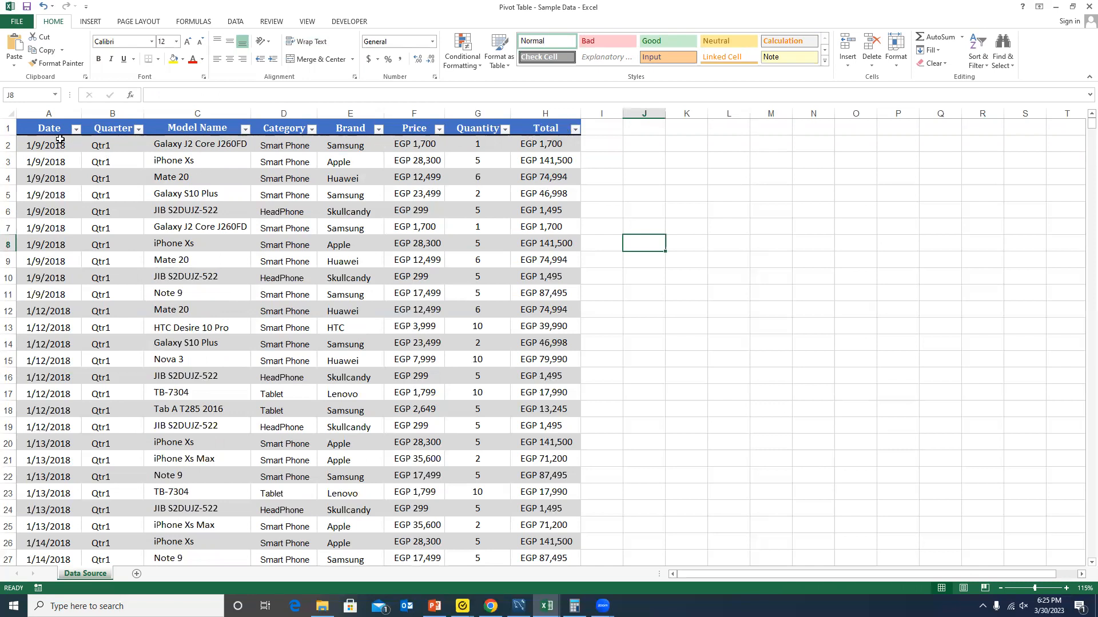
Start saving a copy of the workbook in the Desktop folder.
left_click(17, 22)
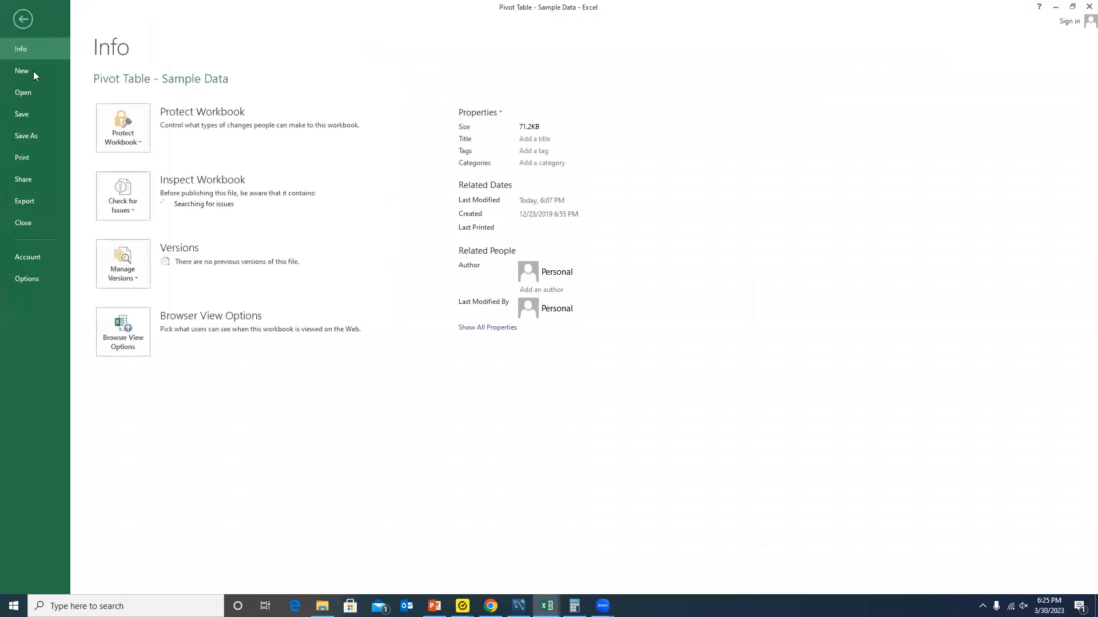
left_click(20, 138)
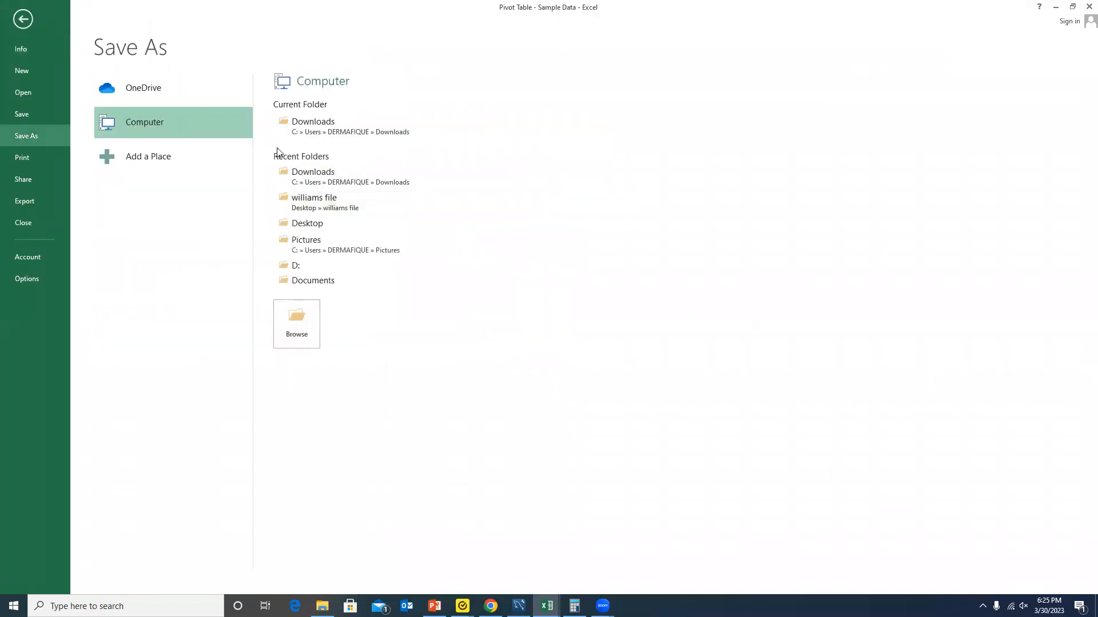
left_click(308, 227)
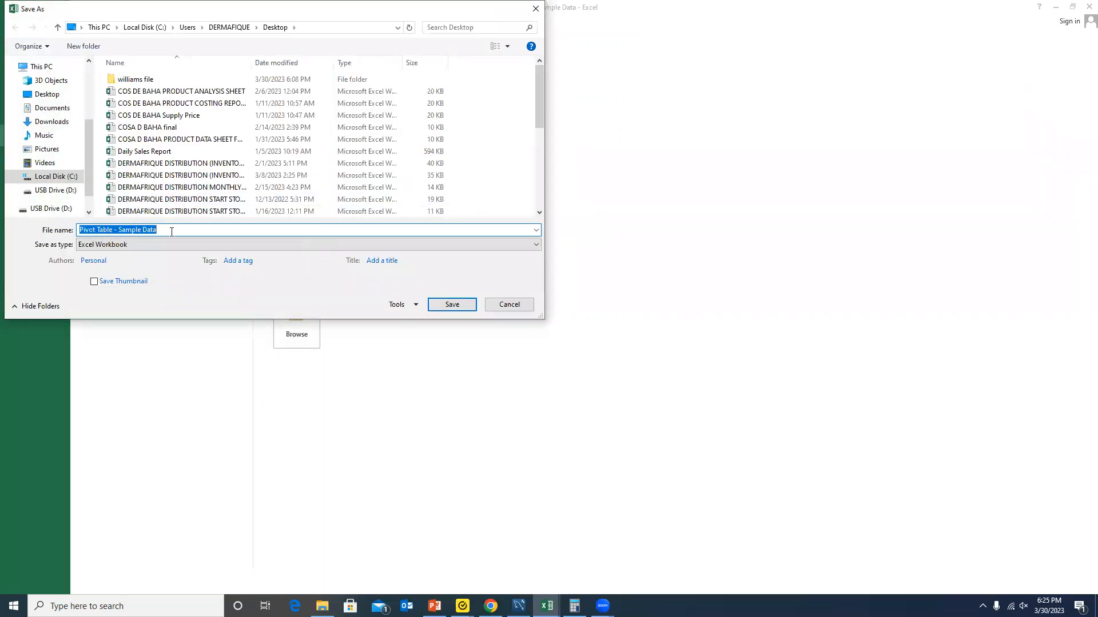
type("COMPANY")
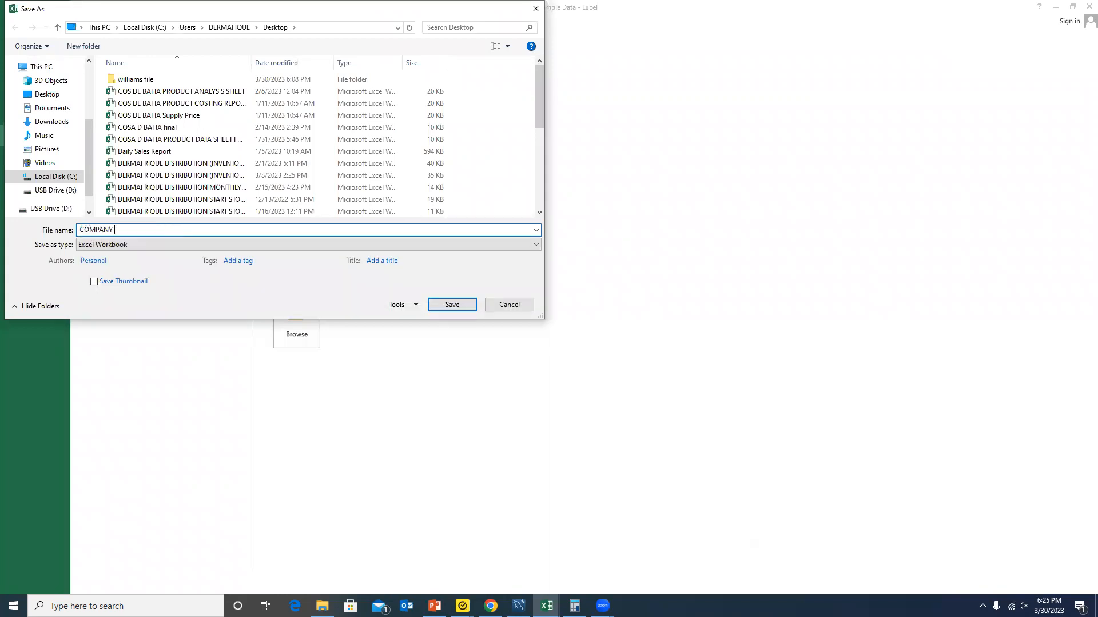
type(" A")
key("BackSpace")
key("BackSpace")
key("BackSpace")
key("BackSpace")
key("BackSpace")
key("BackSpace")
key("BackSpace")
key("BackSpace")
key("BackSpace")
type("SALESTRANSA")
key("BackSpace")
key("BackSpace")
key("BackSpace")
key("BackSpace")
key("BackSpace")
key("BackSpace")
key("BackSpace")
key("BackSpace")
key("BackSpace")
key("BackSpace")
key("BackSpace")
Name the file salestransaction and save it as CSV (Comma delimited), keeping that format despite possible feature loss.
type("salestransaction")
left_click(110, 246)
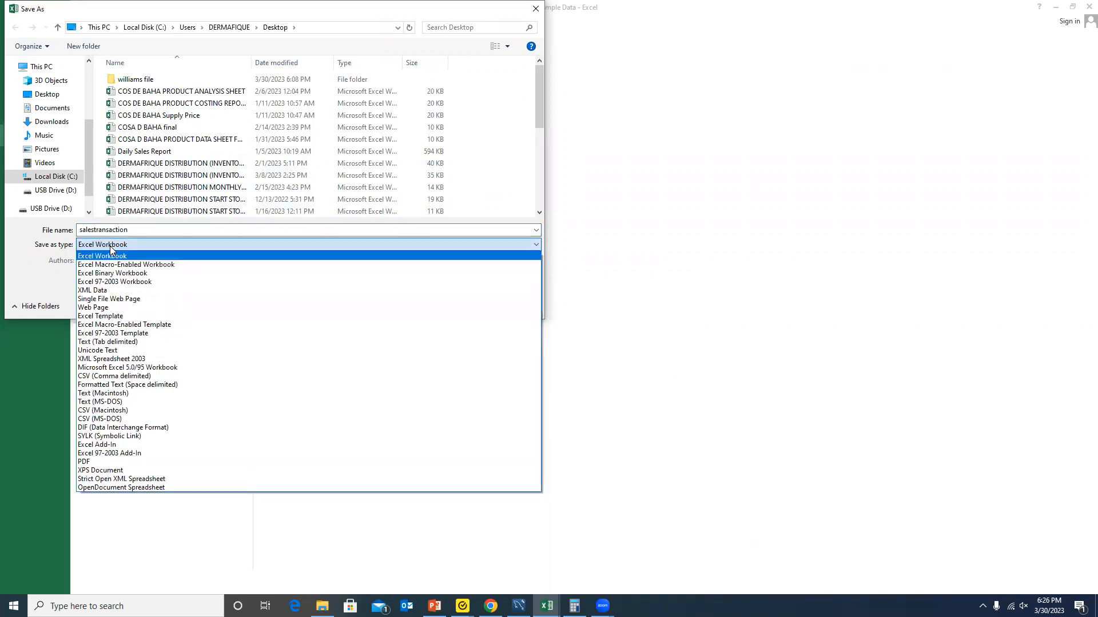
left_click(90, 378)
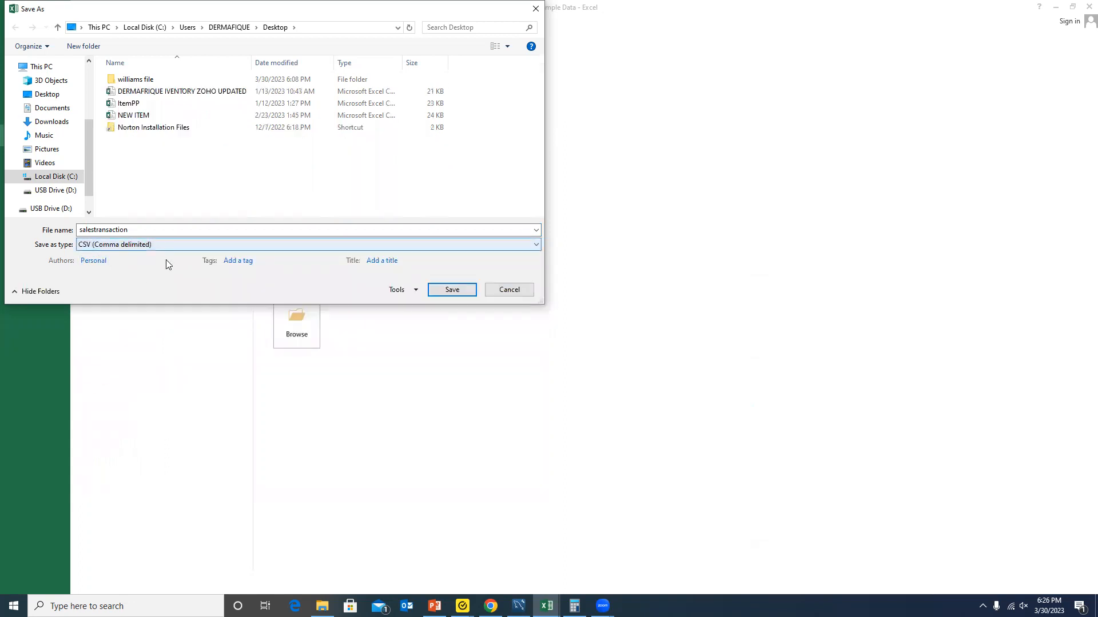
left_click(447, 293)
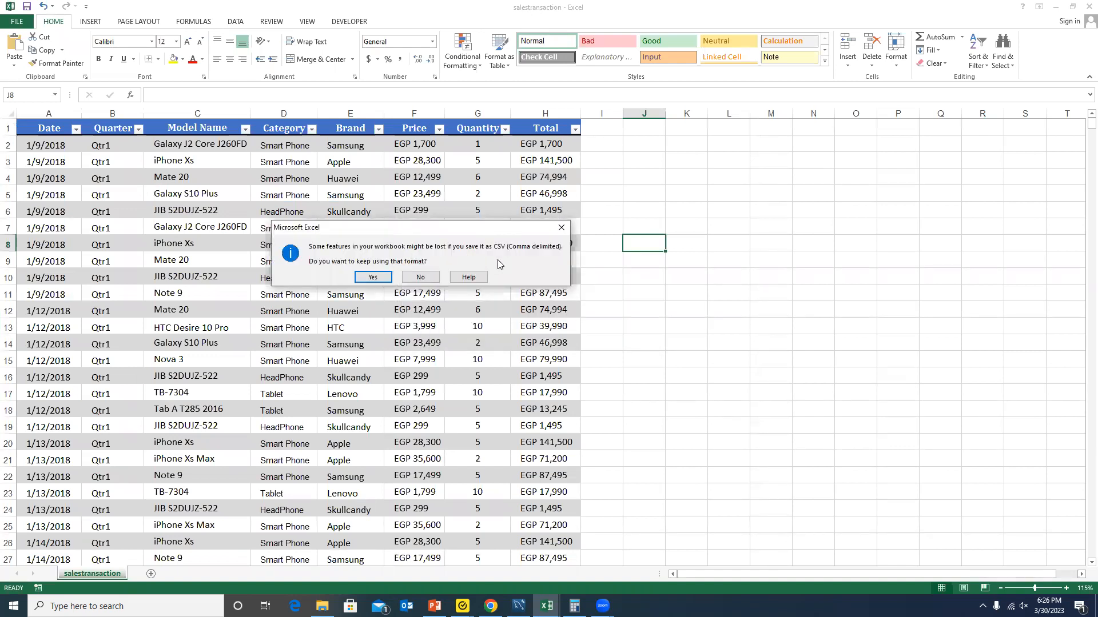
left_click(382, 276)
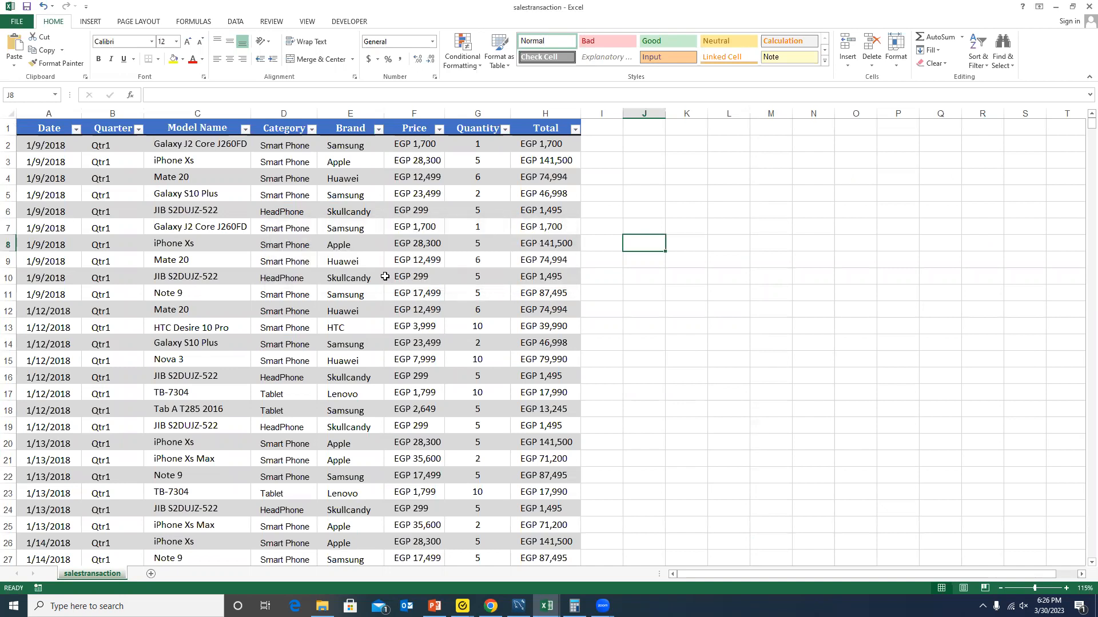
left_click(454, 297)
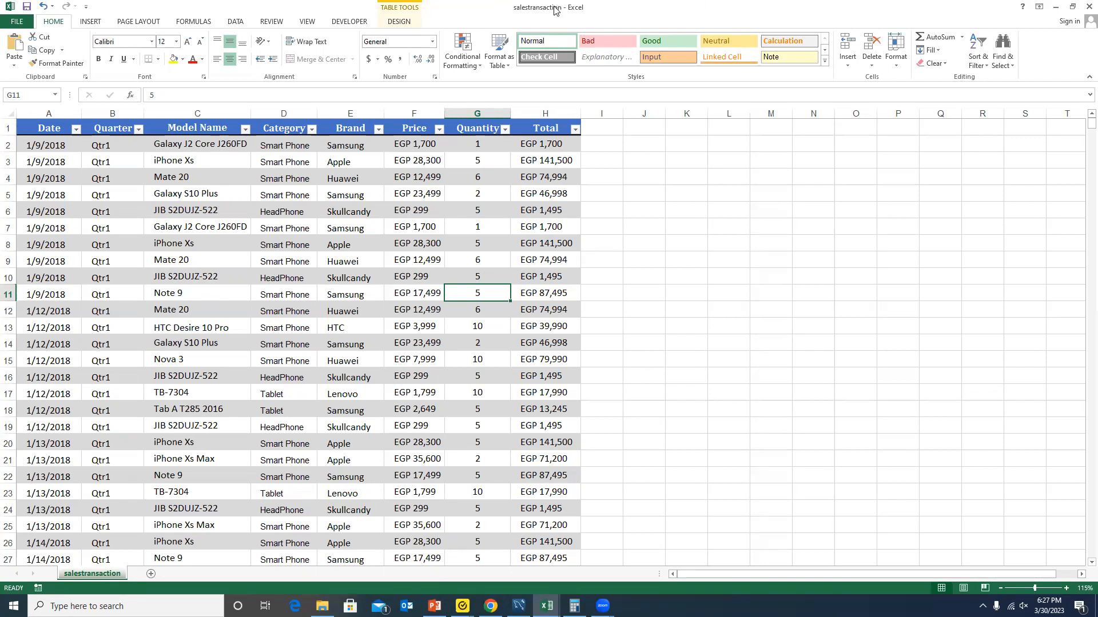
left_click(440, 257)
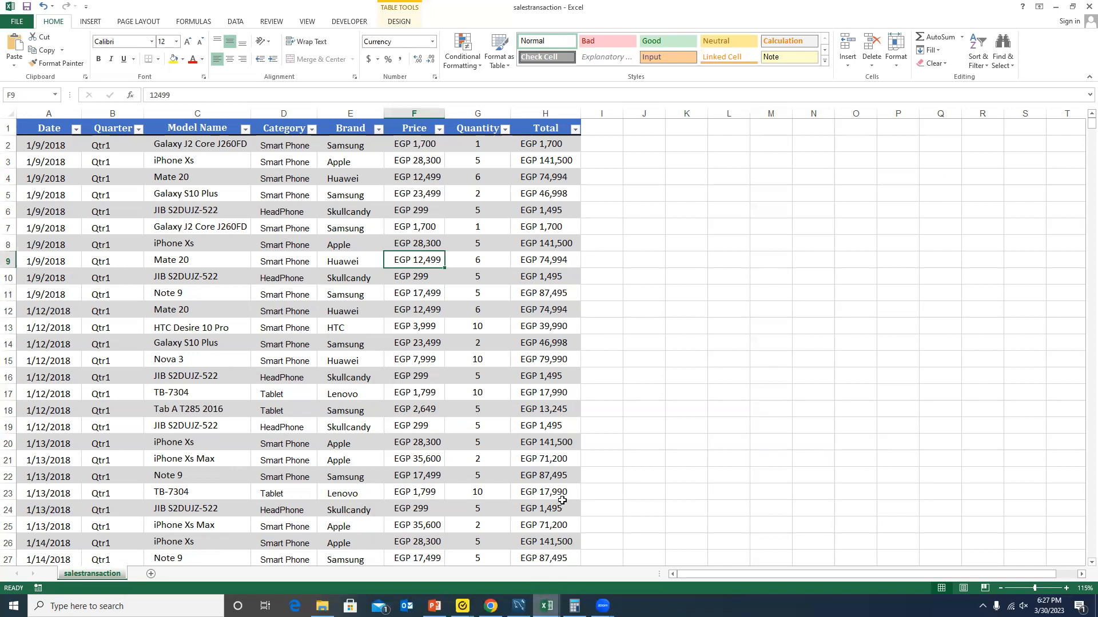
Switch back to MySQL Workbench, view the administration options and return to the schema list.
left_click(518, 606)
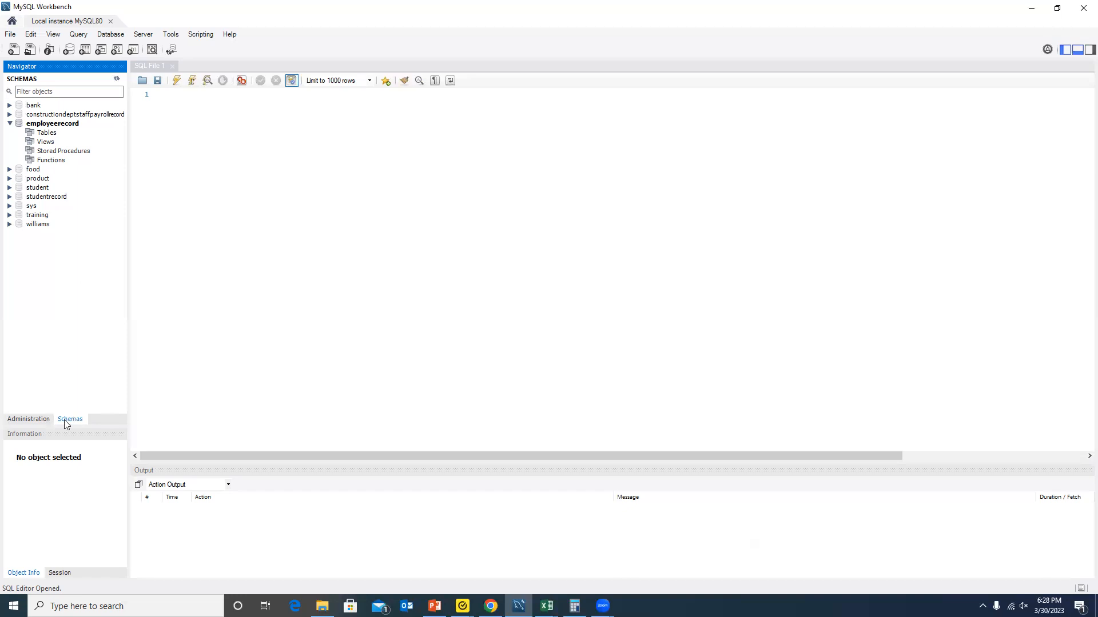
left_click(40, 420)
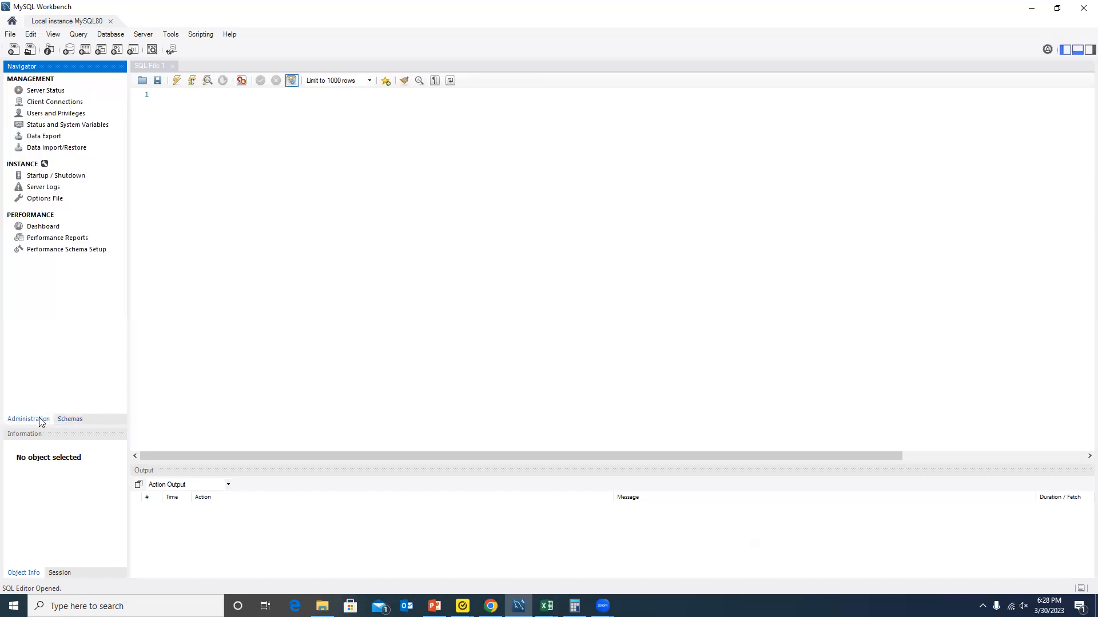
left_click(59, 422)
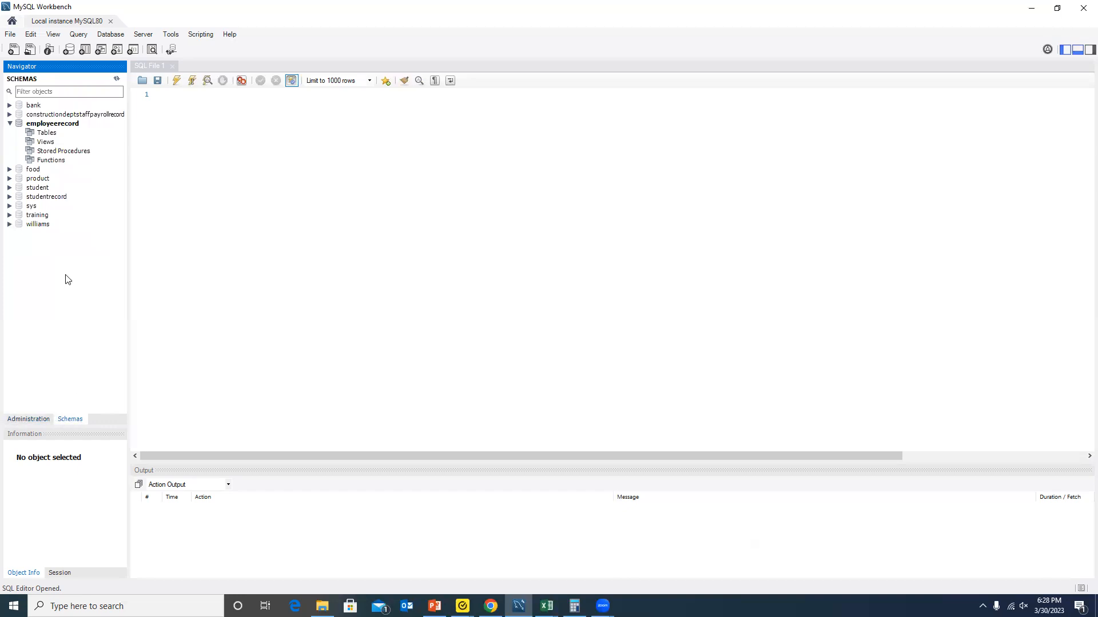
right_click(63, 254)
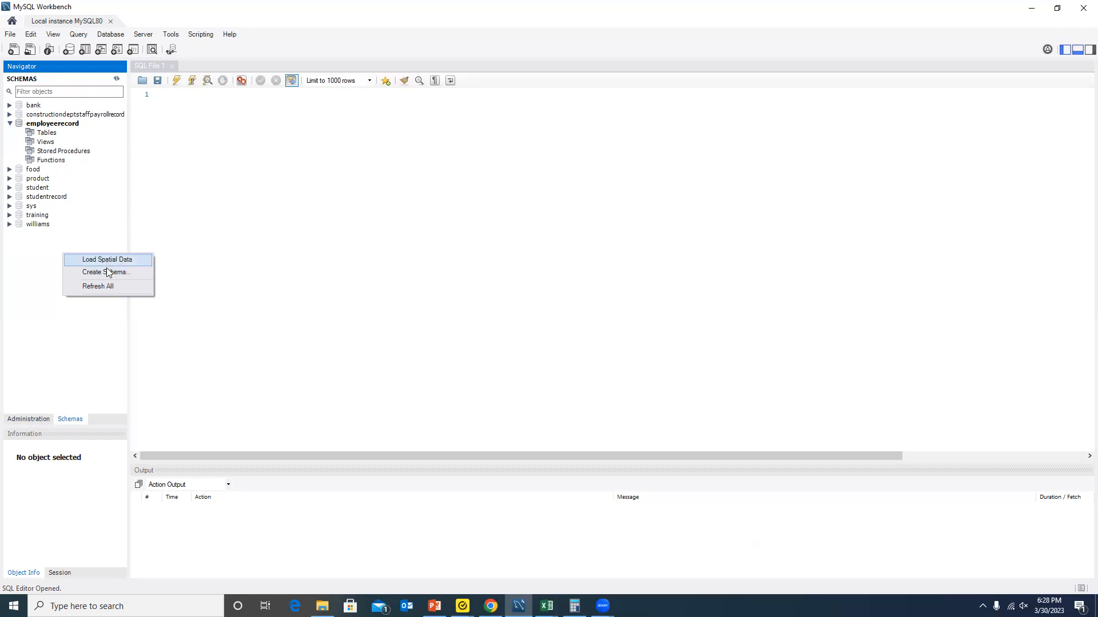
left_click(82, 244)
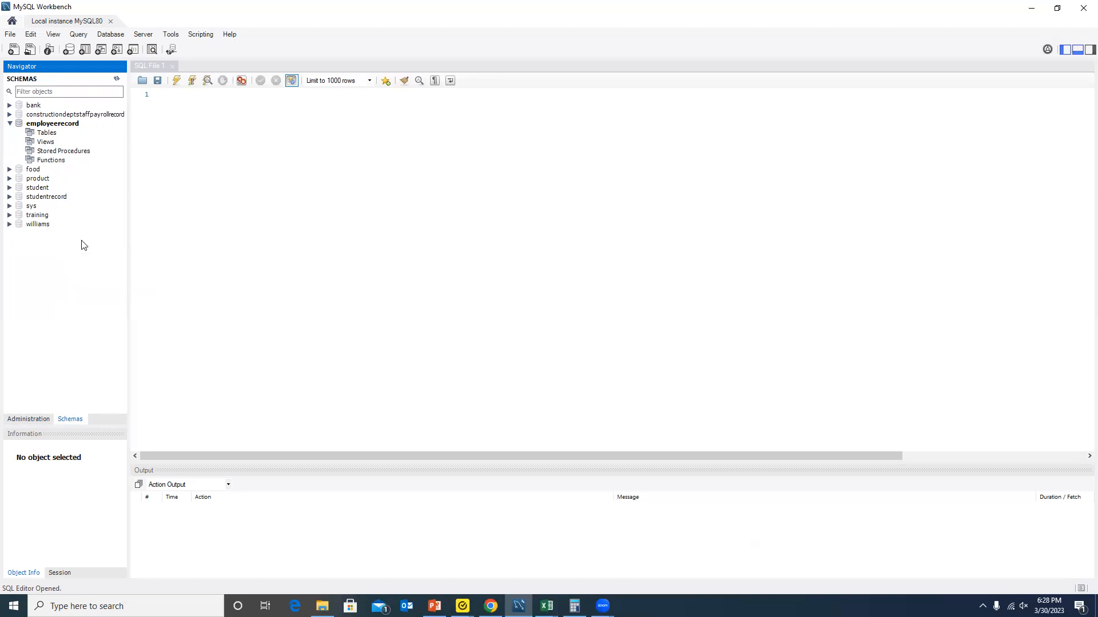
right_click(50, 227)
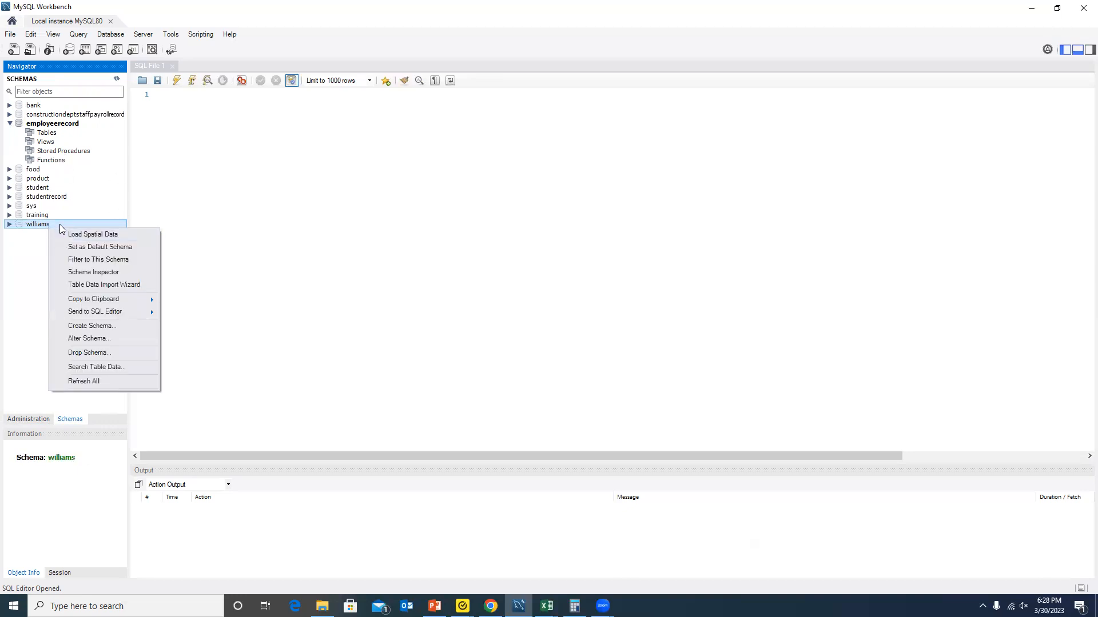
left_click(35, 295)
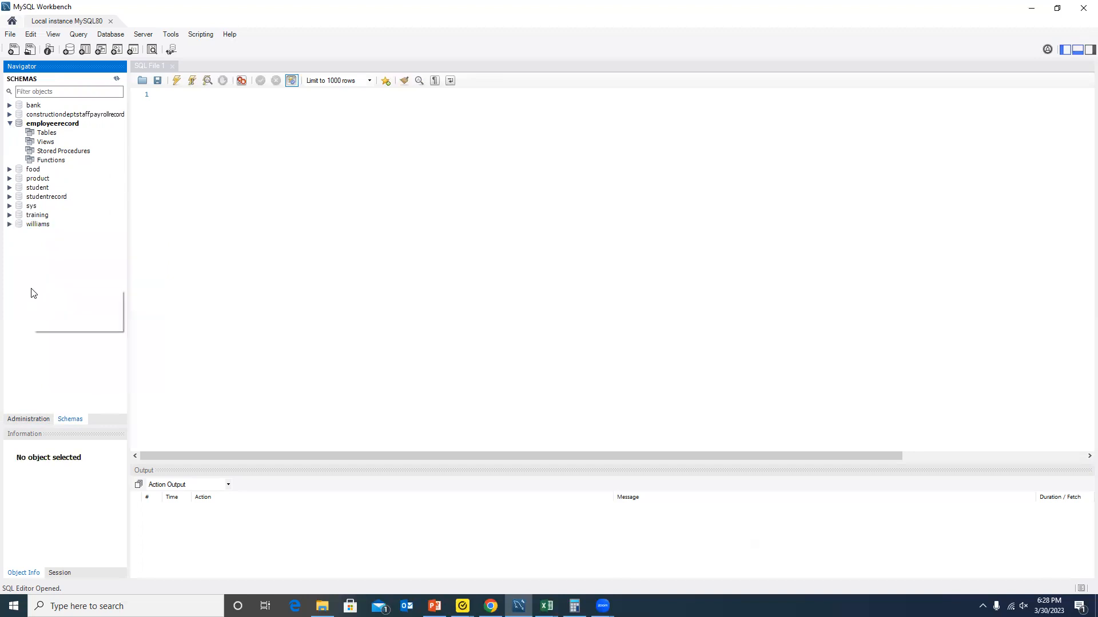
right_click(31, 289)
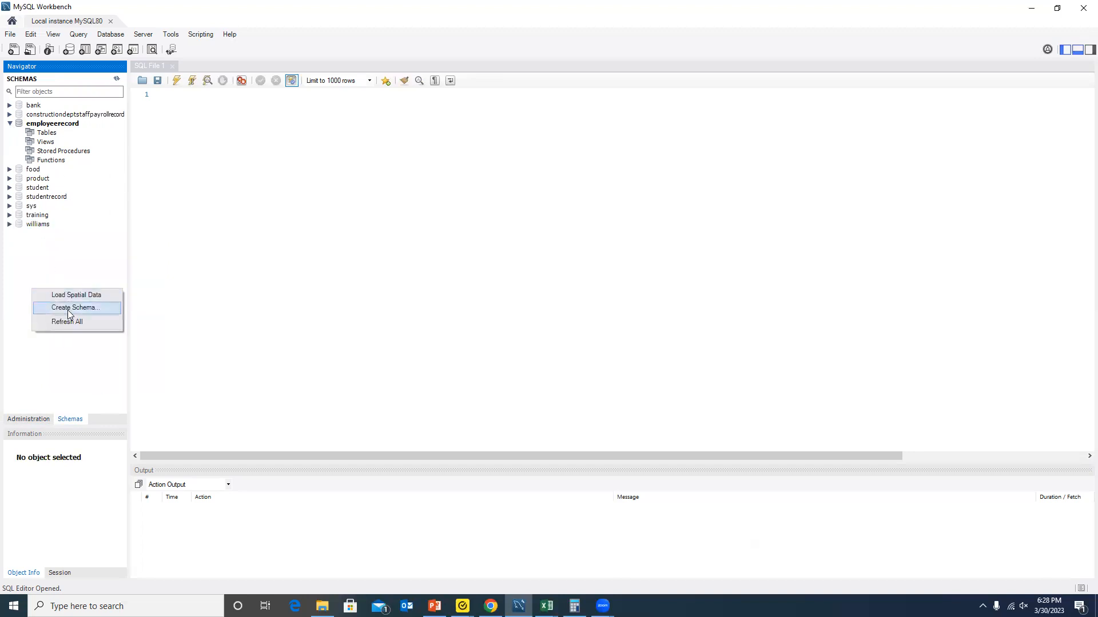
left_click(25, 272)
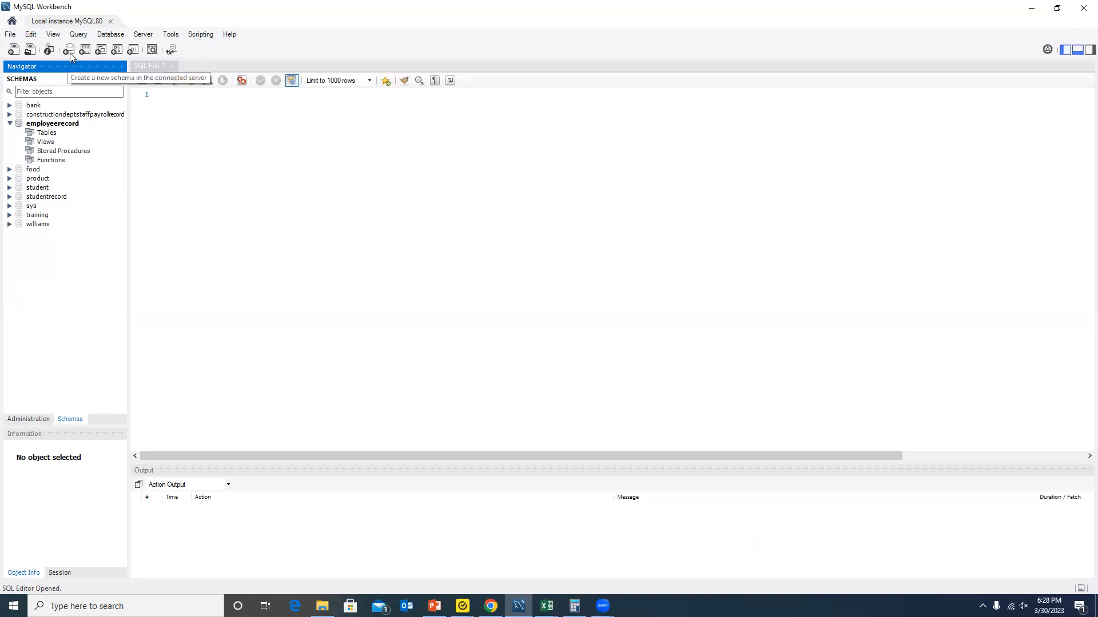
left_click(167, 95)
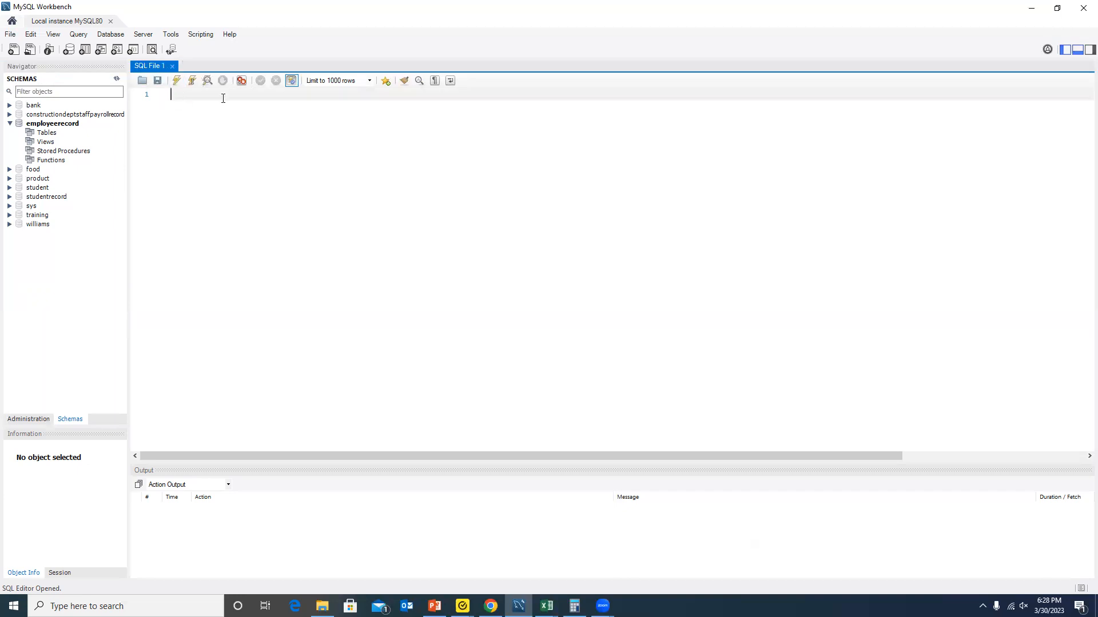
type("create data")
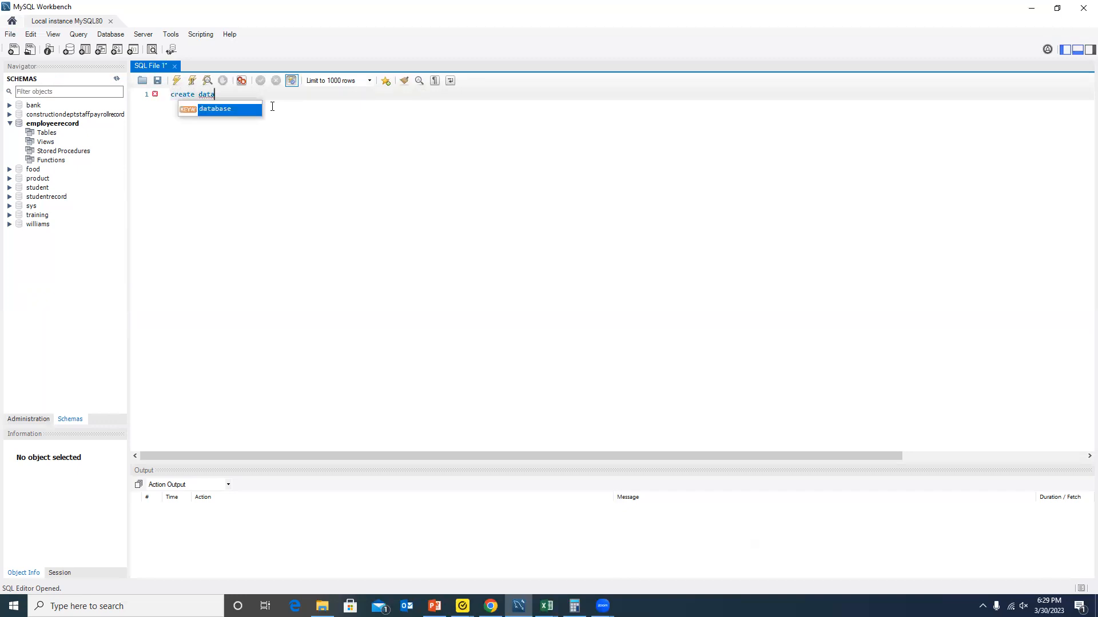
key("BackSpace")
key("BackSpace")
key("BackSpace")
key("BackSpace")
key("BackSpace")
key("BackSpace")
key("BackSpace")
key("BackSpace")
key("BackSpace")
key("BackSpace")
key("BackSpace")
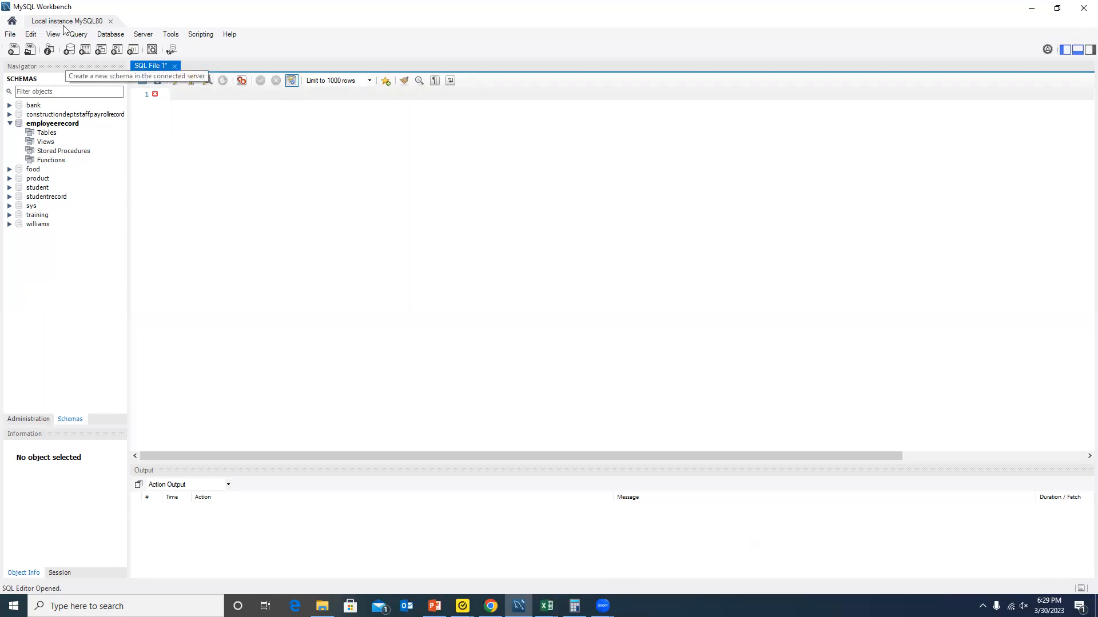
Start creating a new schema and close the SQL File 1 script without saving its changes.
left_click(68, 50)
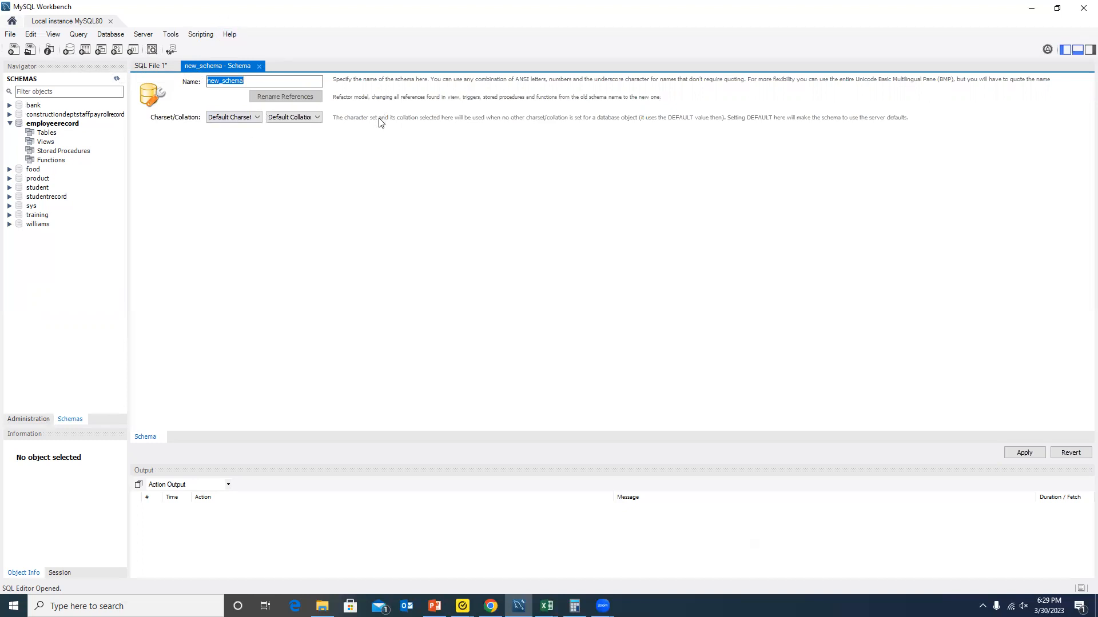
left_click(15, 52)
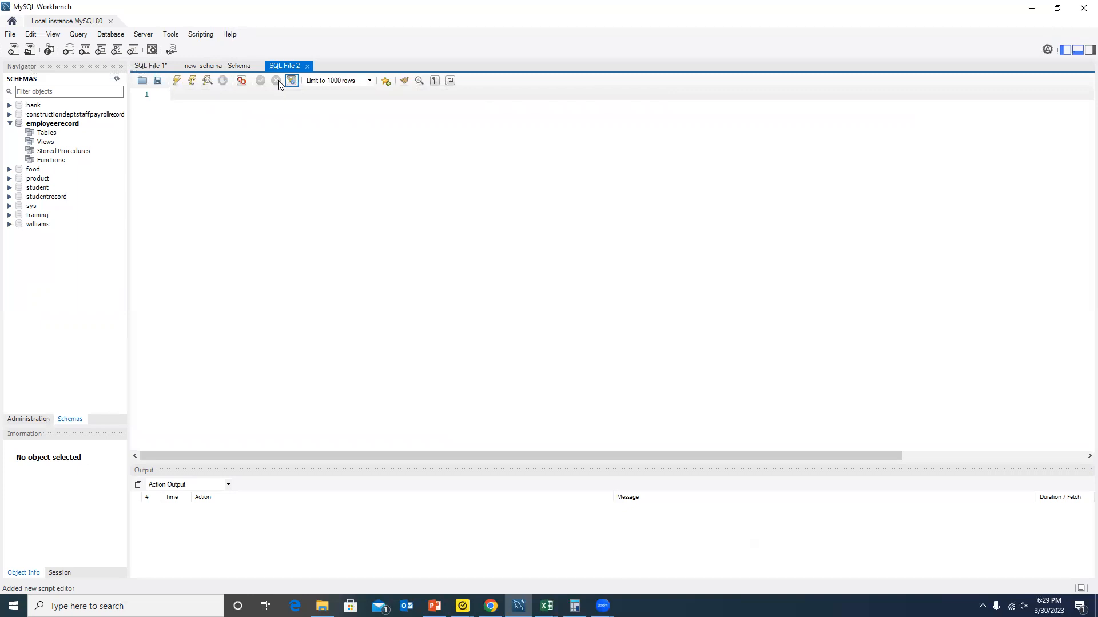
key("ctrl+w")
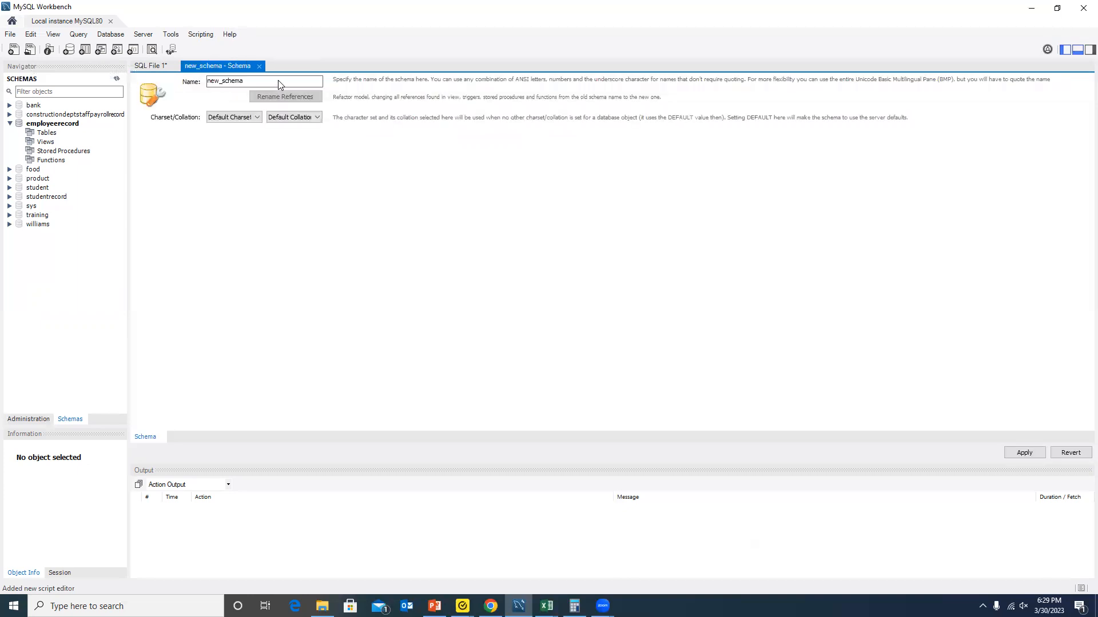
left_click(175, 66)
left_click(175, 67)
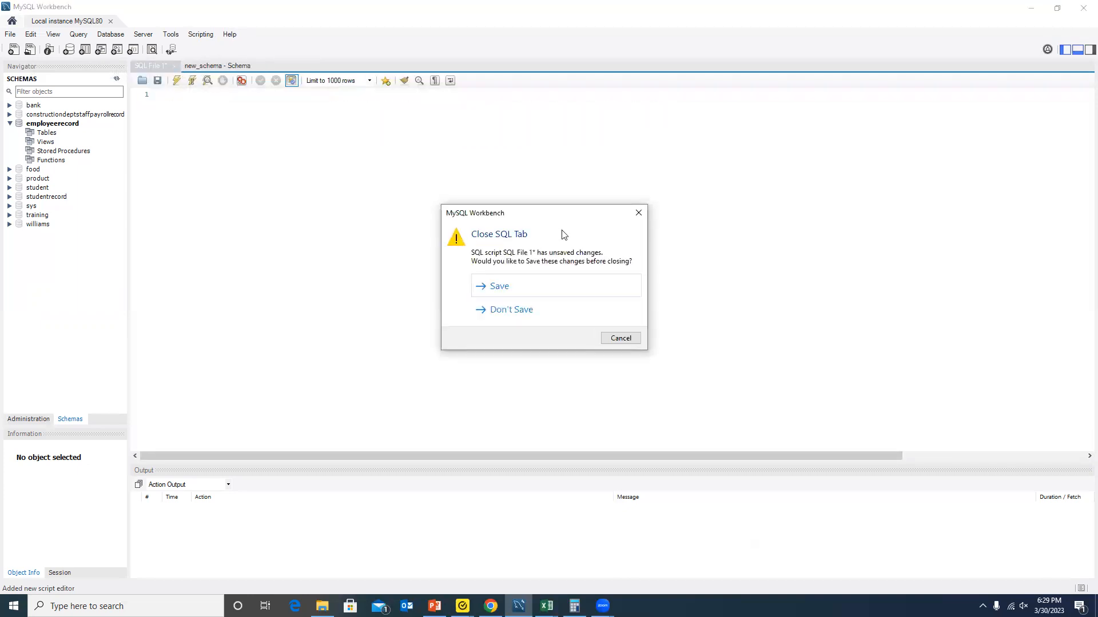
left_click(584, 312)
Name the new schema sales_report.
left_click_drag(256, 82, 201, 82)
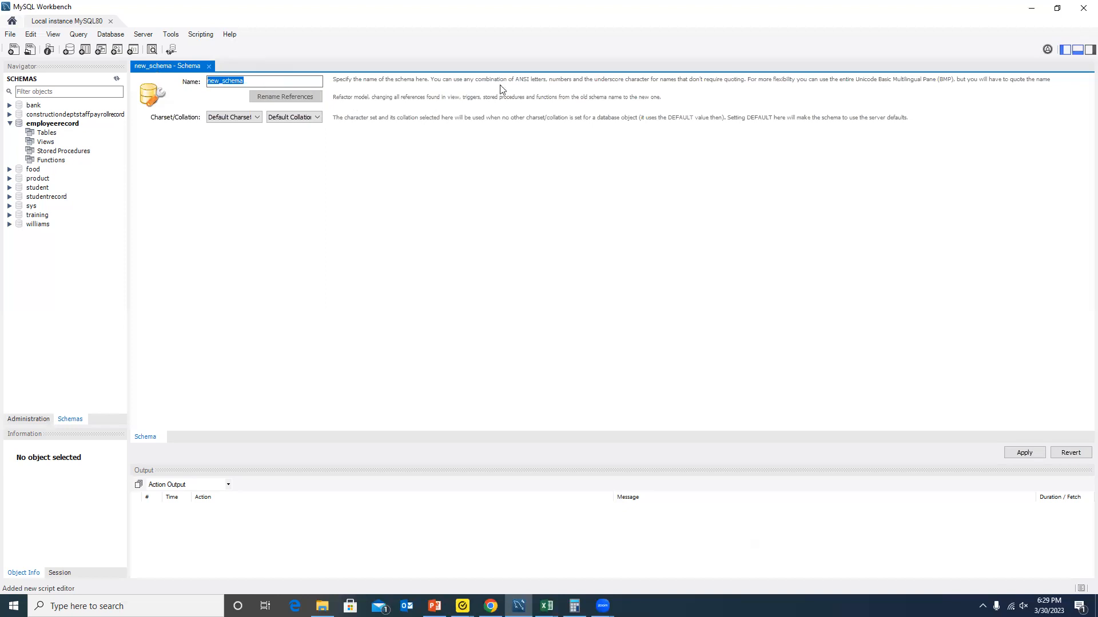
type("SA")
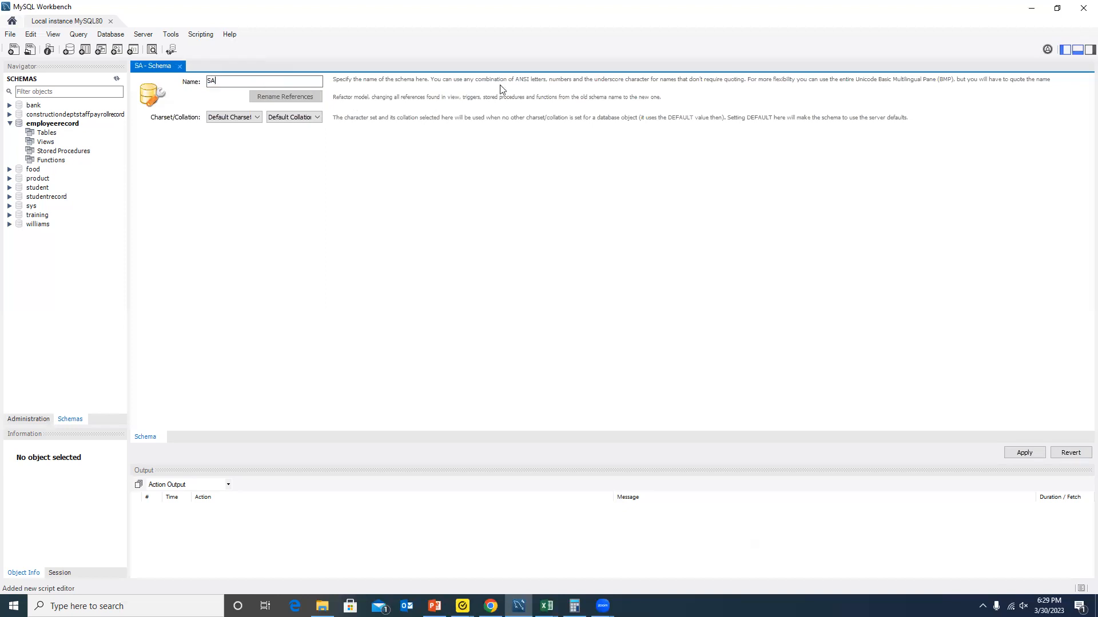
key("BackSpace")
key("BackSpace")
type("salesre")
key("BackSpace")
key("BackSpace")
type("_reco")
key("BackSpace")
key("BackSpace")
type("port")
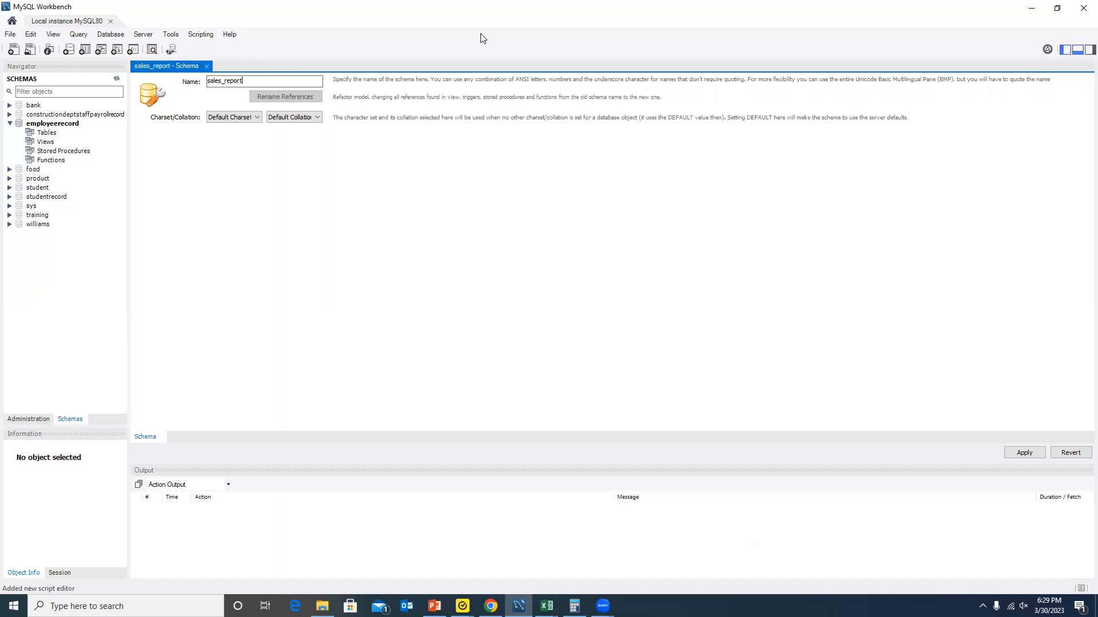
Apply the CREATE SCHEMA script for sales_report to the database and finish the wizard.
left_click(1030, 454)
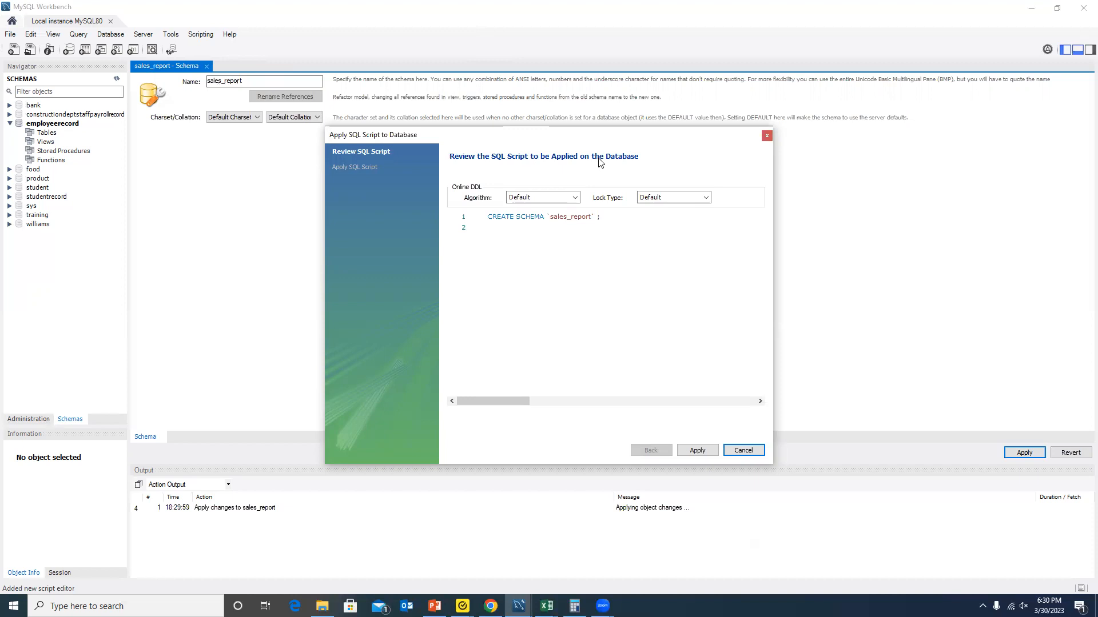
left_click(697, 451)
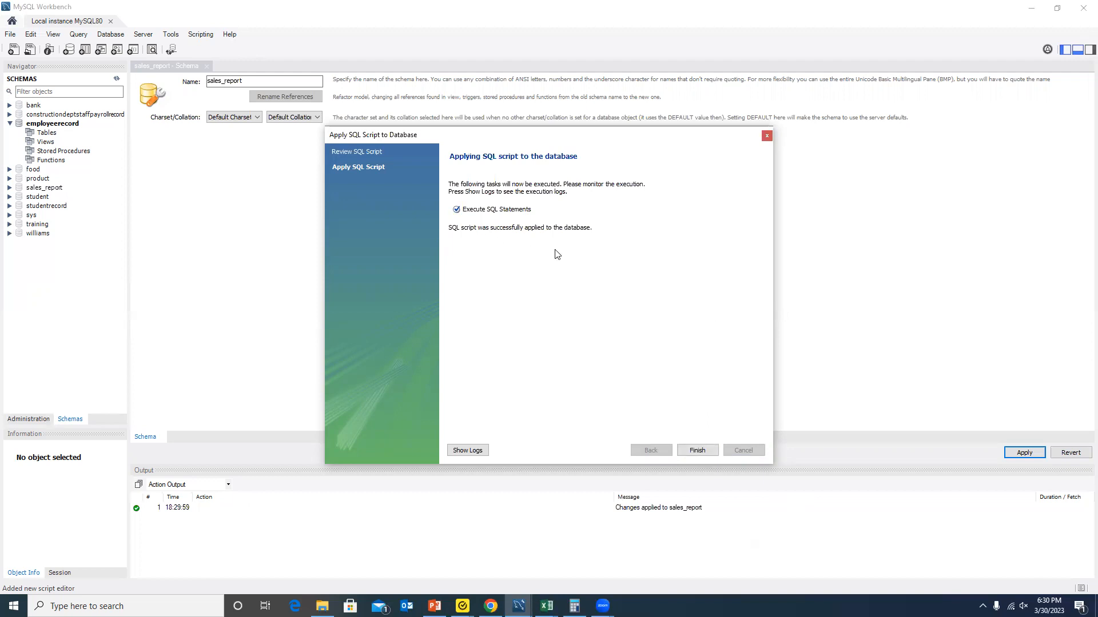
left_click(697, 450)
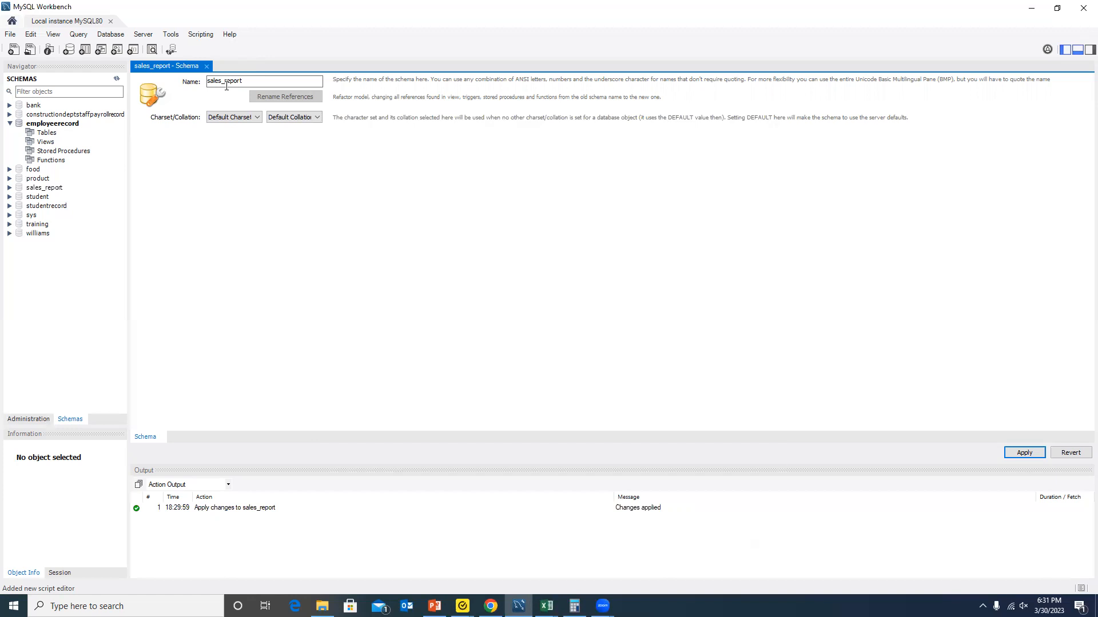
Collapse the employeerecord schema and open the Table Data Import Wizard for the tables of sales_report.
left_click(116, 80)
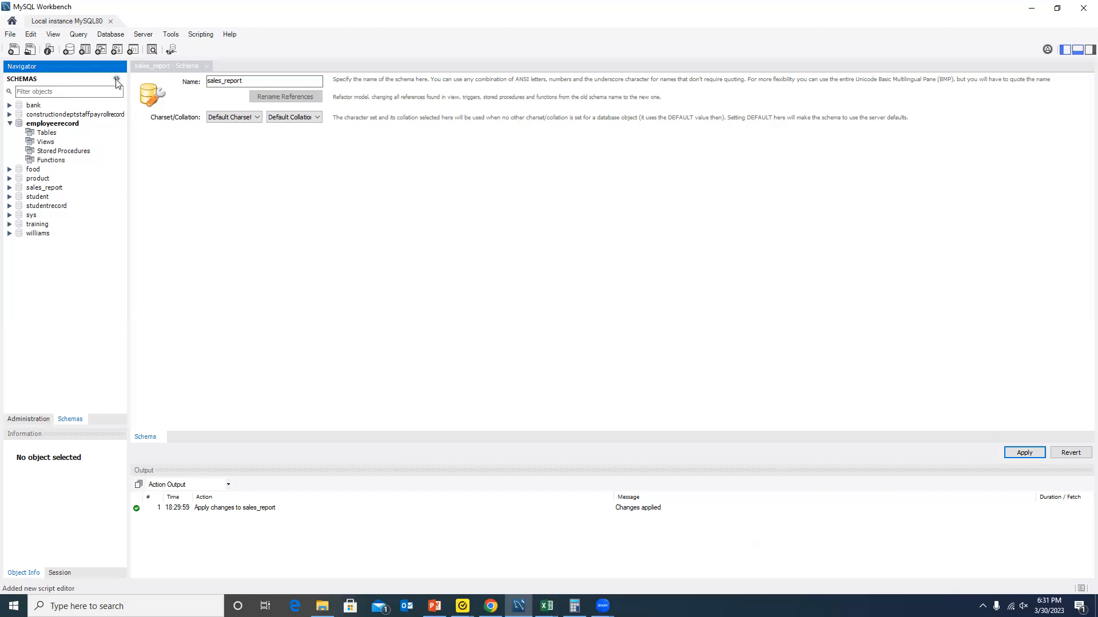
left_click(9, 123)
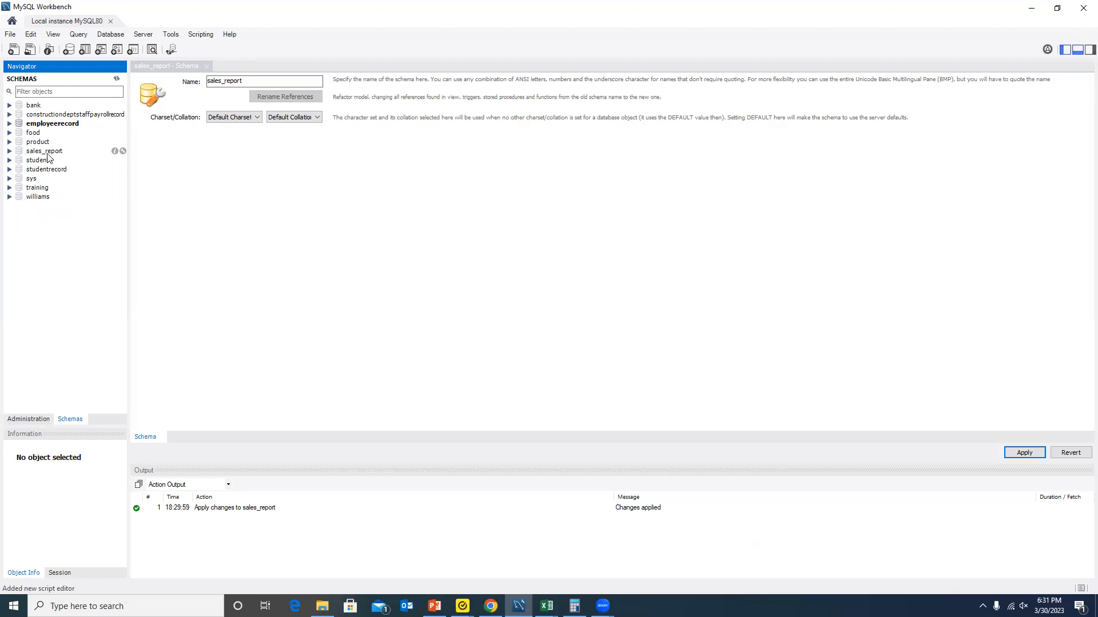
left_click(10, 151)
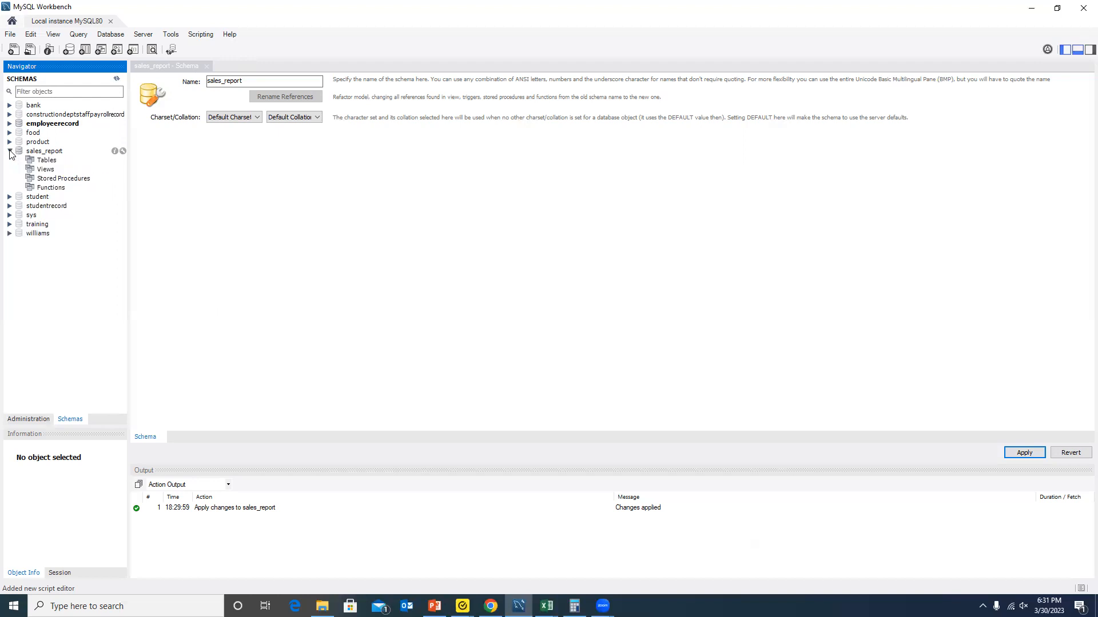
left_click(47, 163)
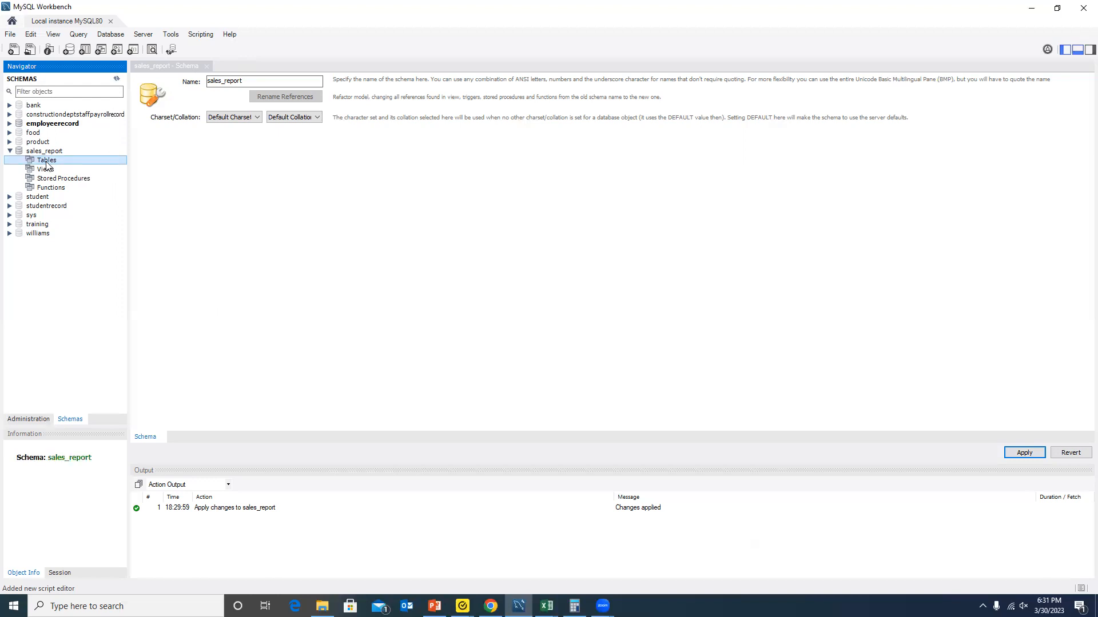
right_click(48, 165)
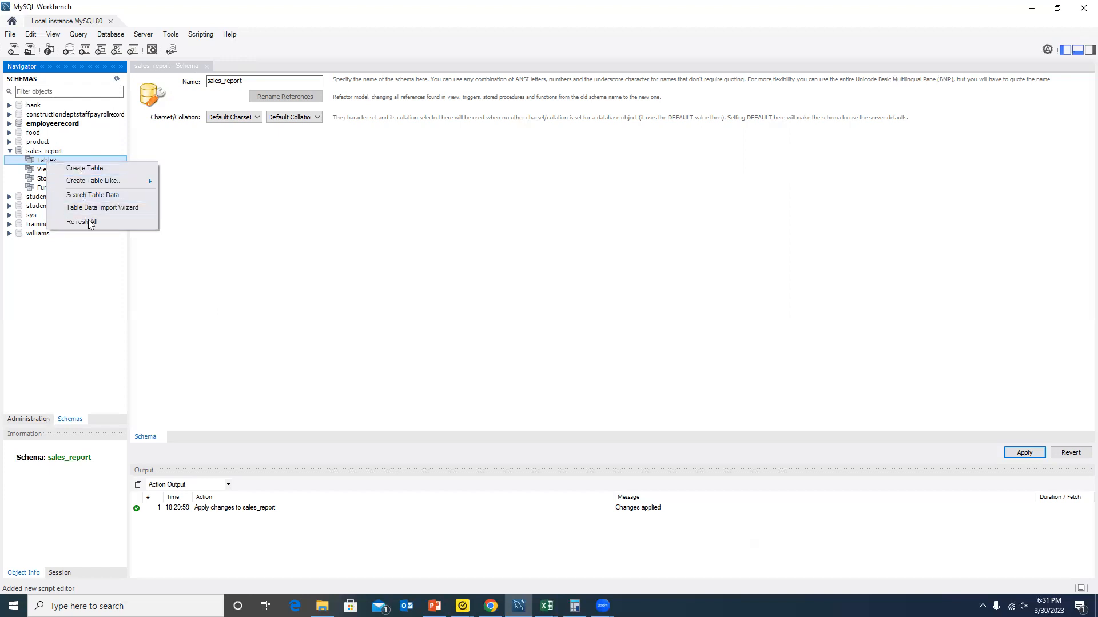
mouse_move(88, 182)
left_click(111, 210)
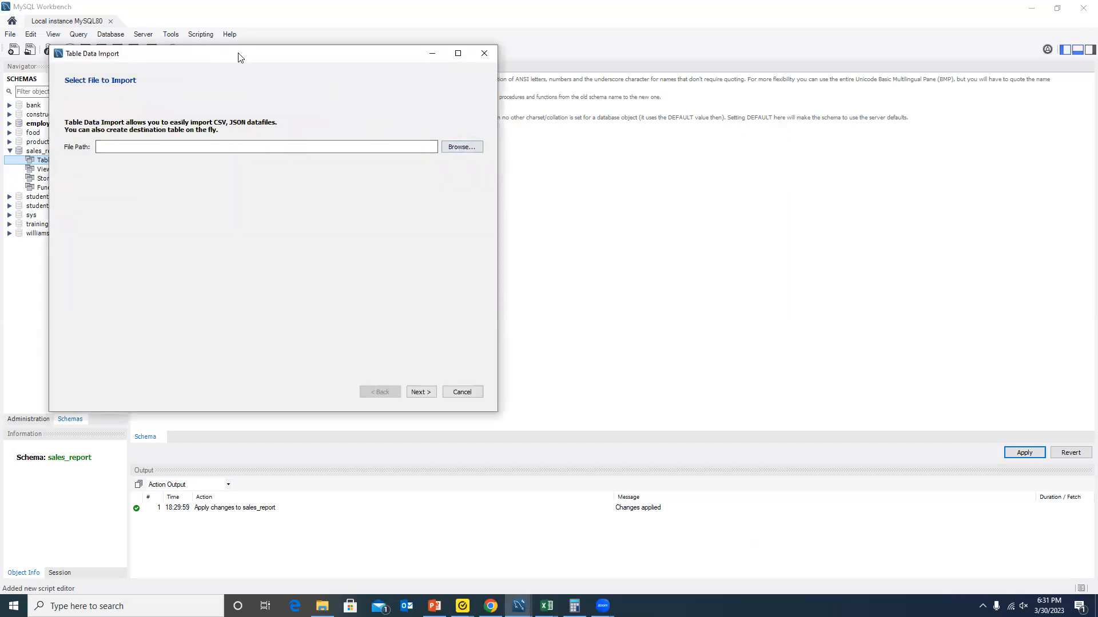
Choose salestransaction.csv from the Desktop as the import file and keep the option to create a new table in sales_report.
left_click_drag(238, 57, 400, 153)
left_click(612, 244)
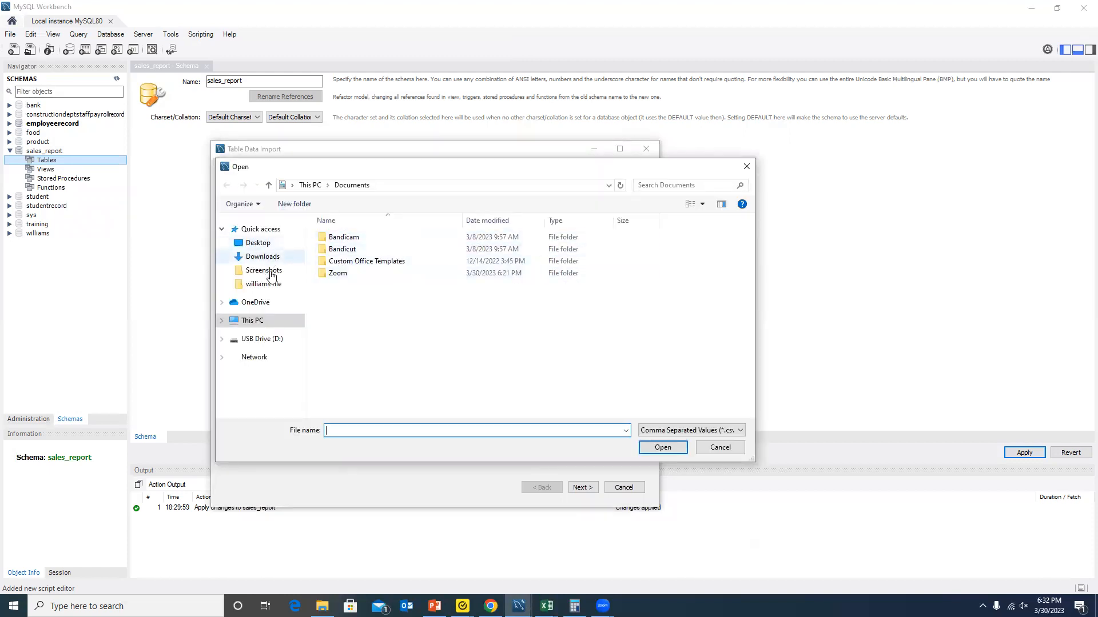
left_click(273, 245)
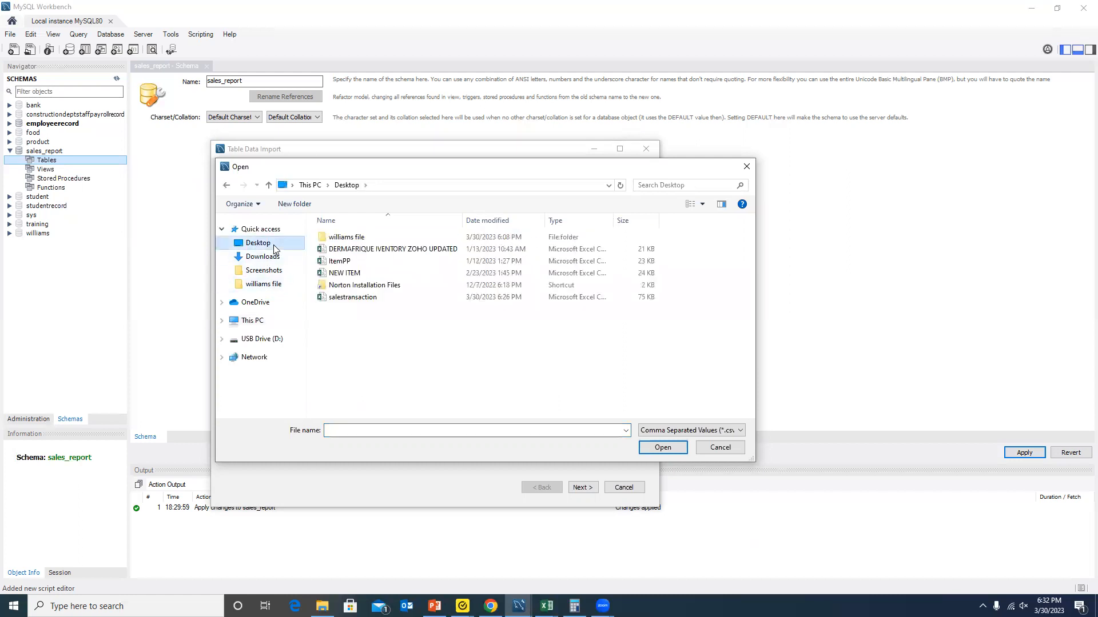
left_click(353, 297)
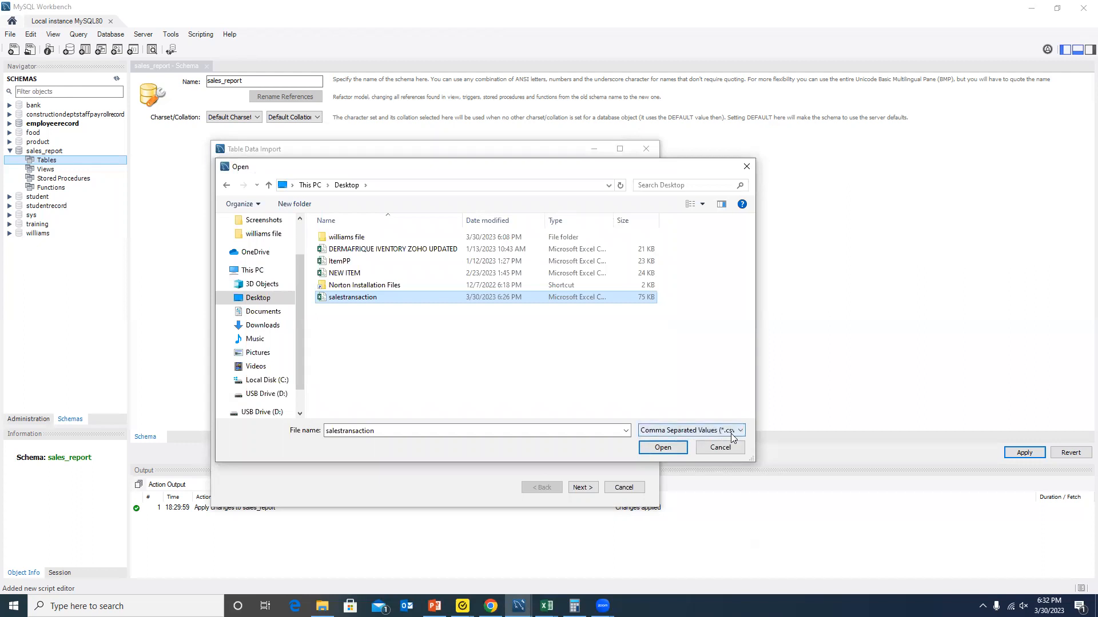
left_click(664, 447)
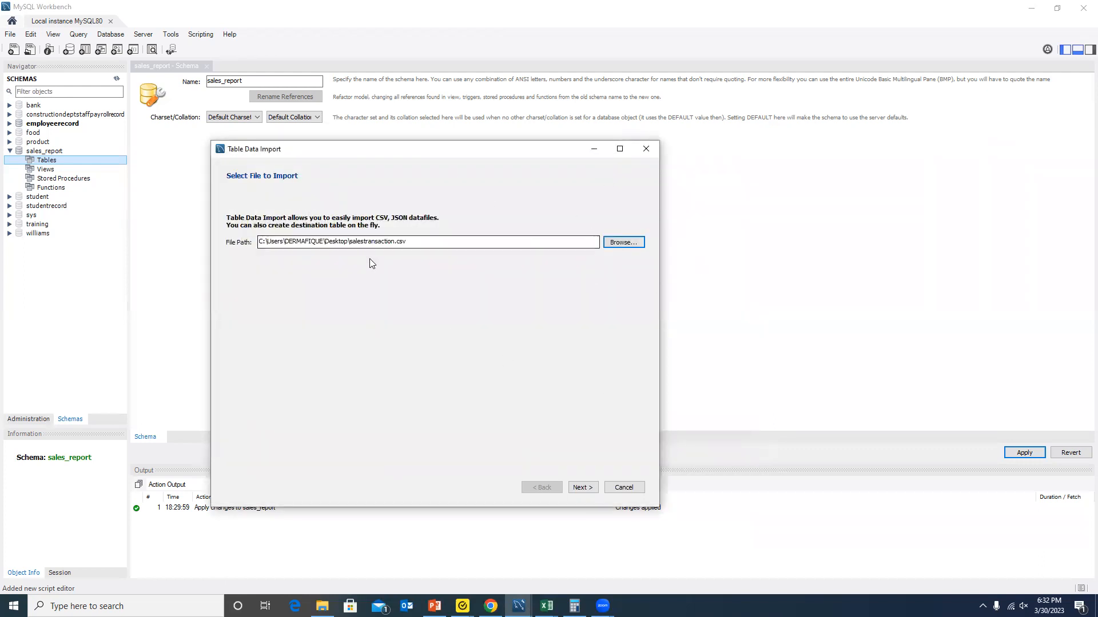
left_click(581, 487)
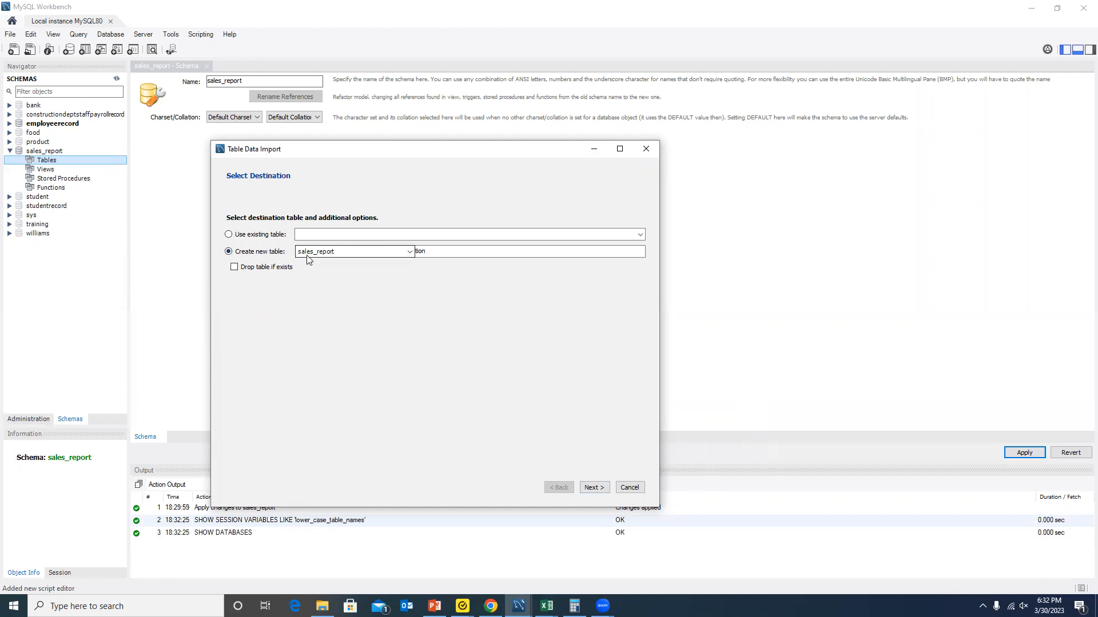
left_click(598, 486)
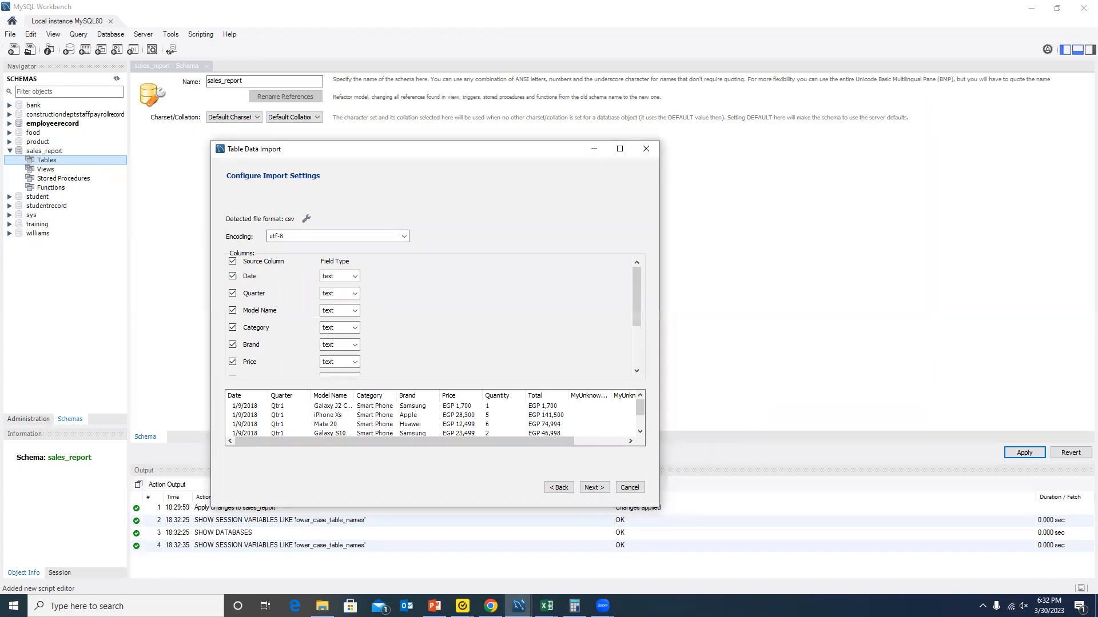
Switch to the salestransaction workbook in Excel and review its columns from Date to Total.
left_click(596, 585)
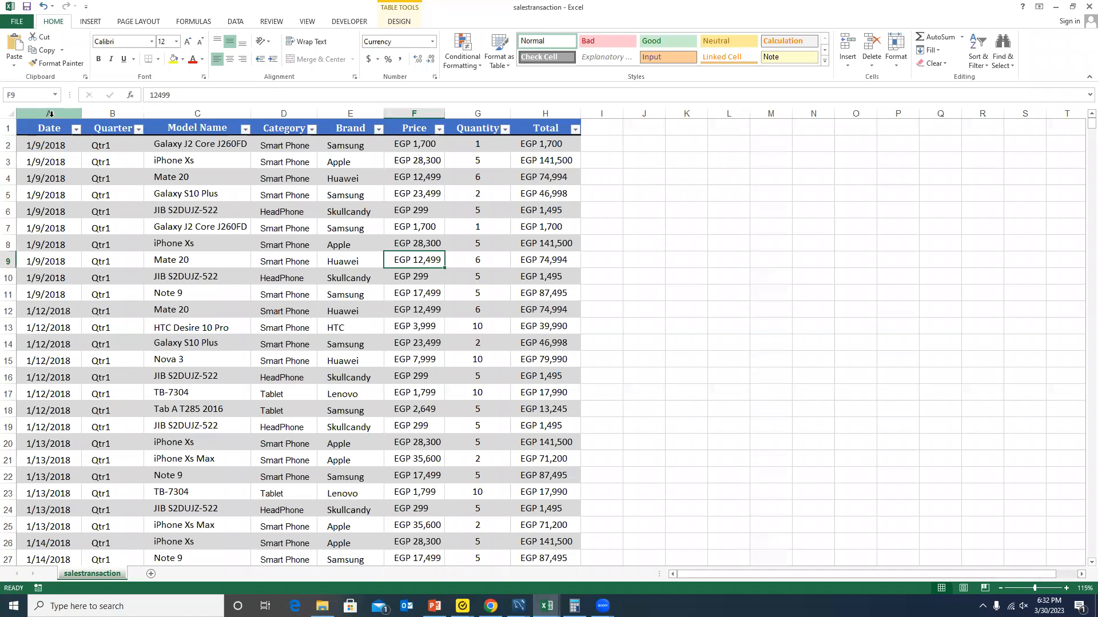
left_click(51, 113)
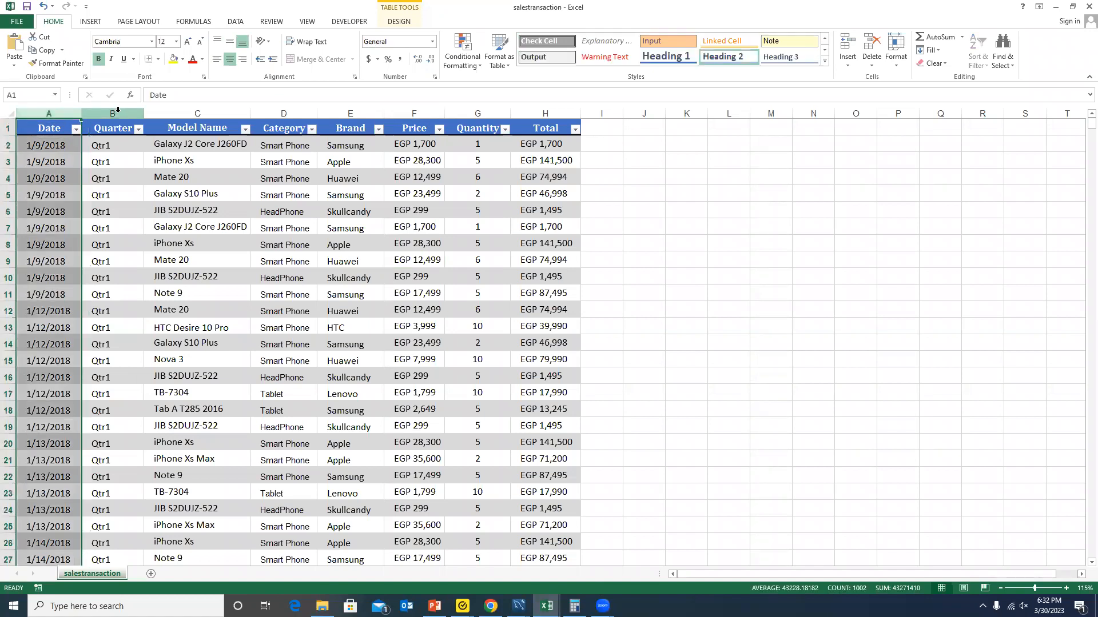
left_click(171, 113)
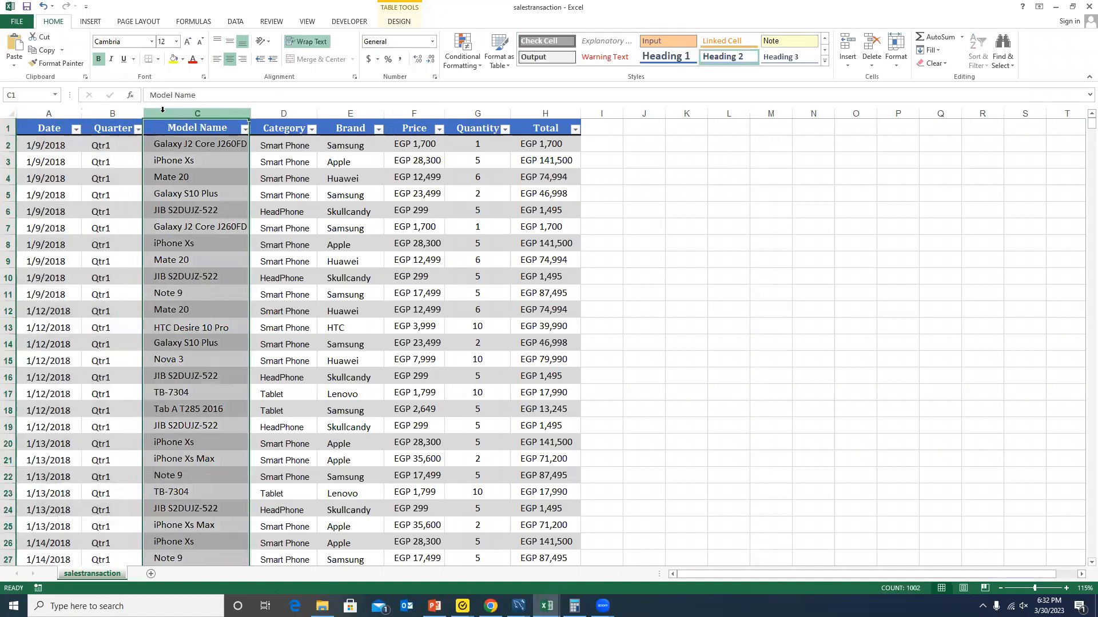
left_click(282, 113)
left_click(349, 113)
left_click(414, 112)
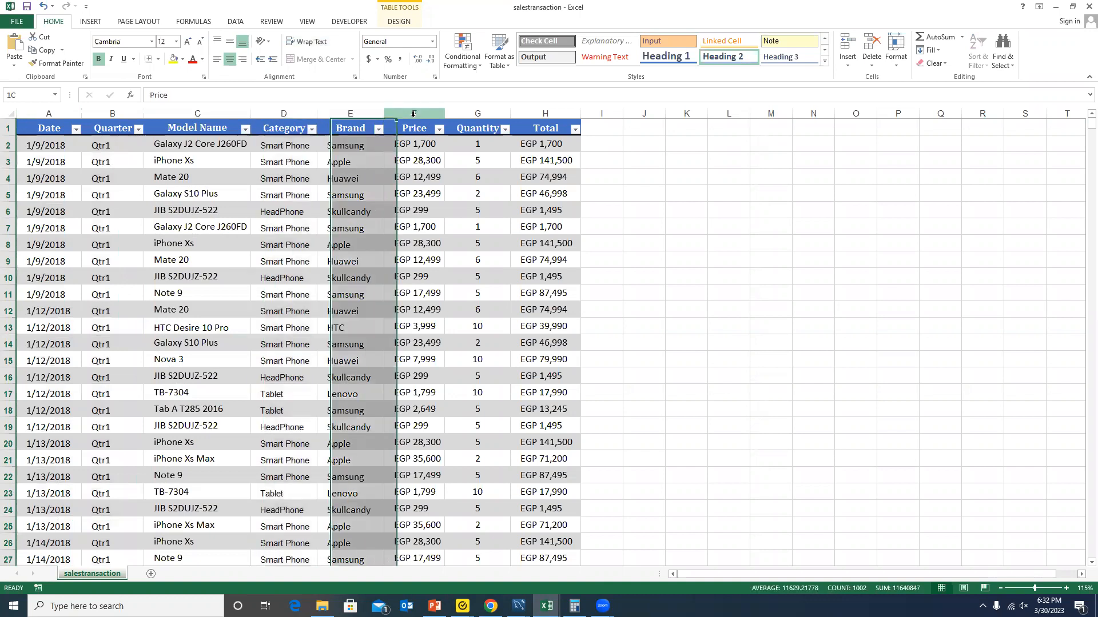
left_click(486, 112)
left_click(545, 114)
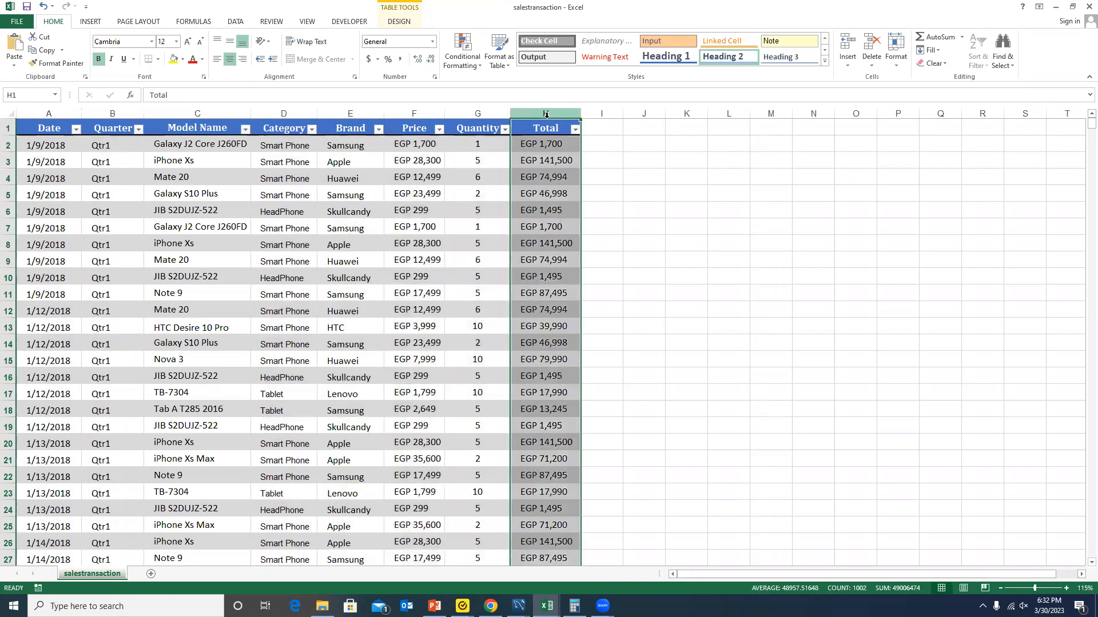
Switch back to MySQL Workbench and bring up the Table Data Import settings with the column field types.
left_click(518, 606)
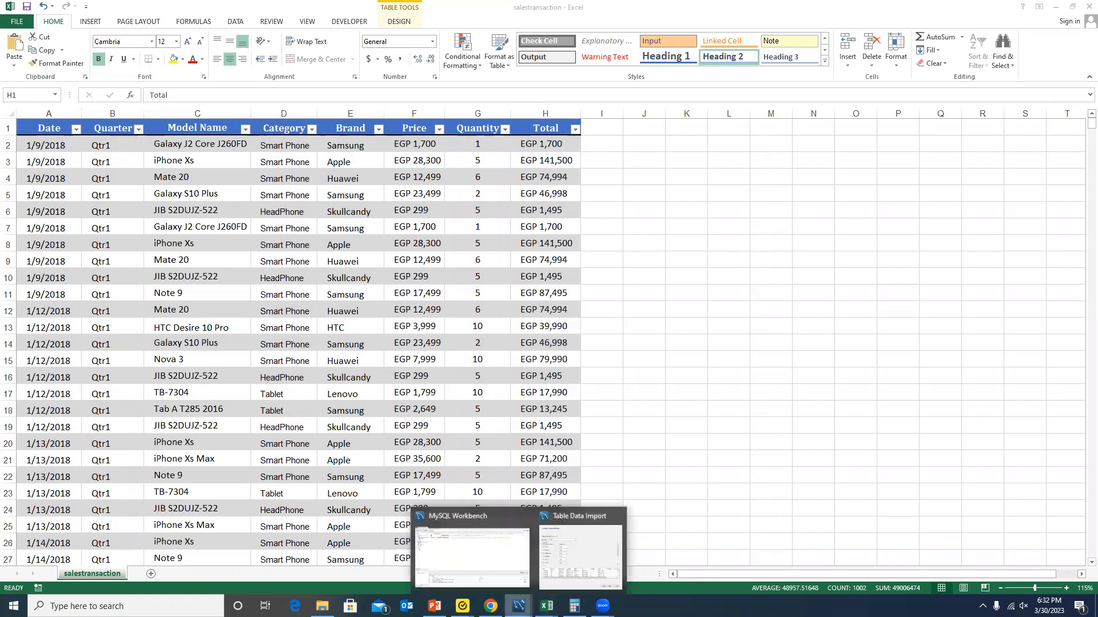
left_click(500, 563)
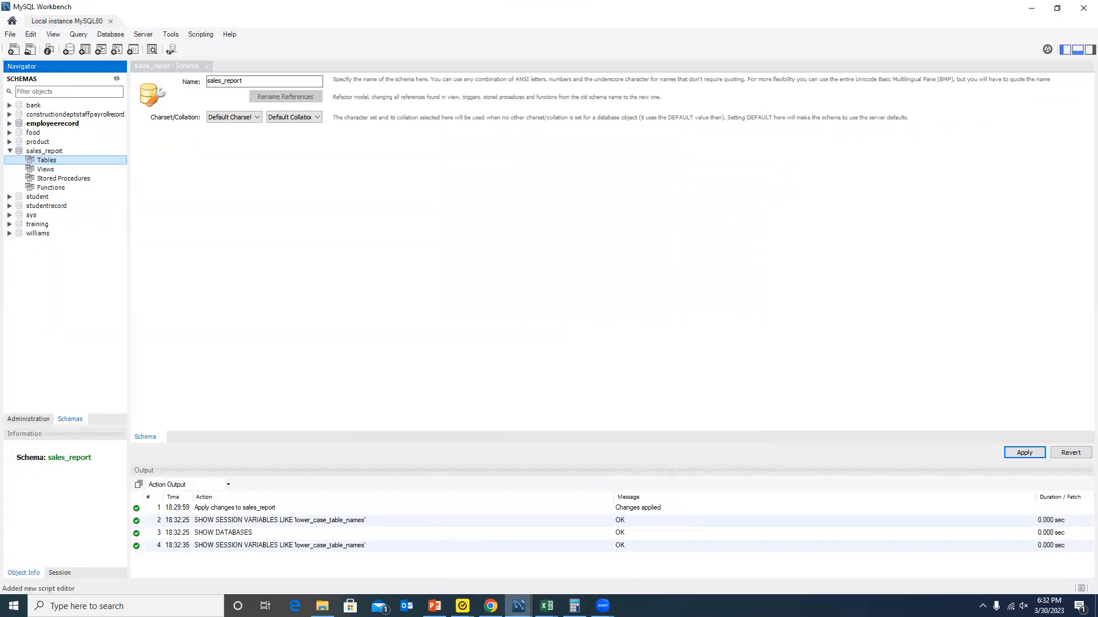
mouse_move(518, 606)
left_click(553, 557)
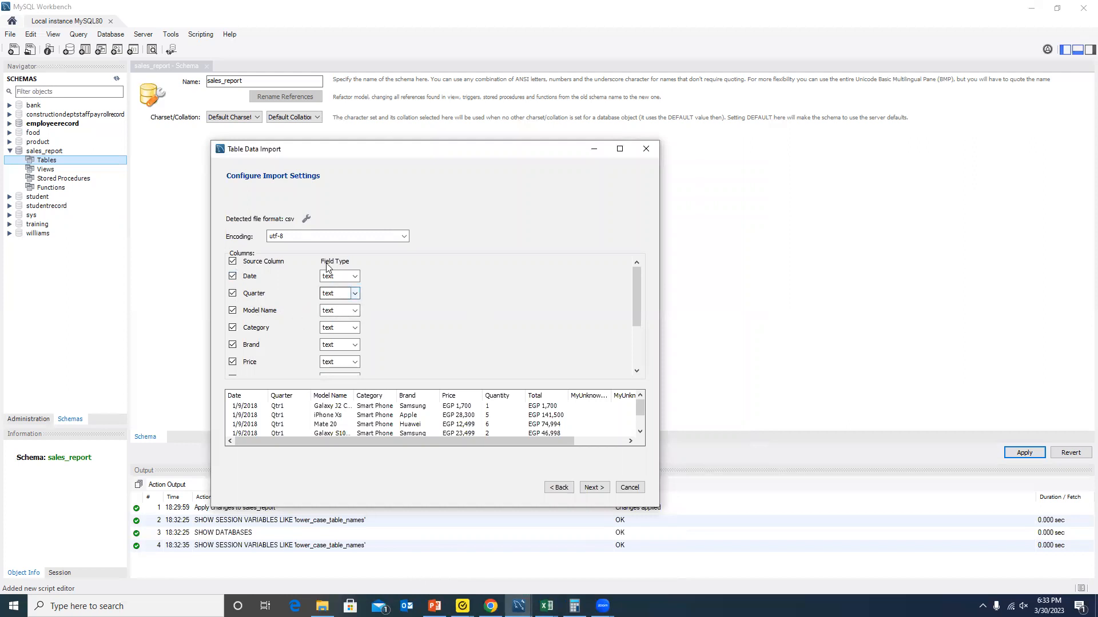
Exclude MyUnknownColumn, MyUnknownColumn_[0] and MyUnknownColumn_[1] from the columns to import.
scroll(273, 317, "down", 1)
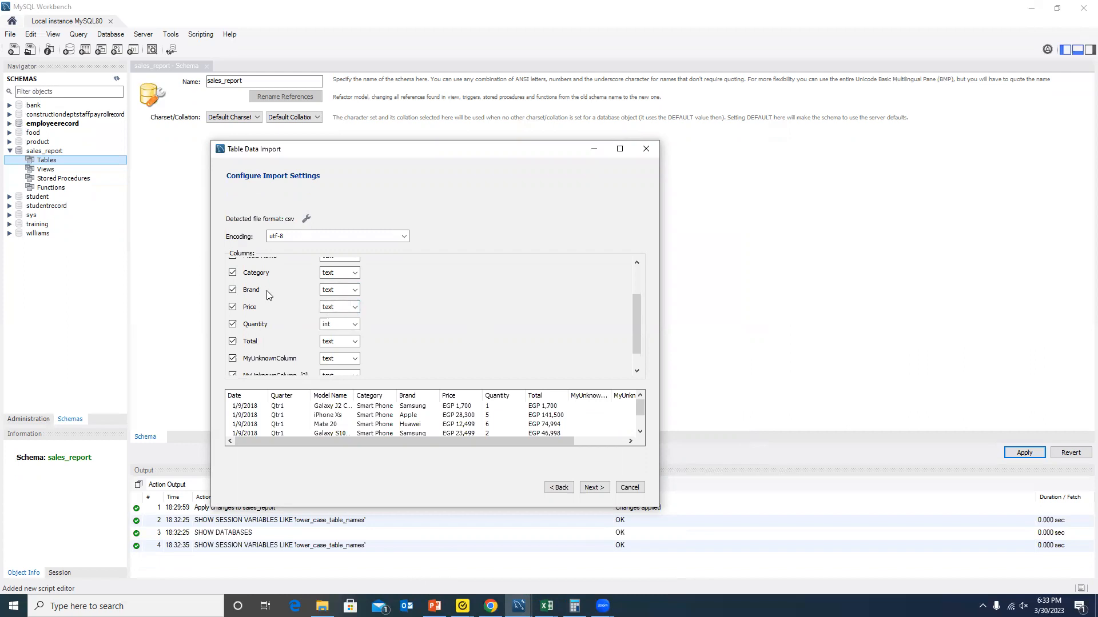
scroll(269, 295, "up", 1)
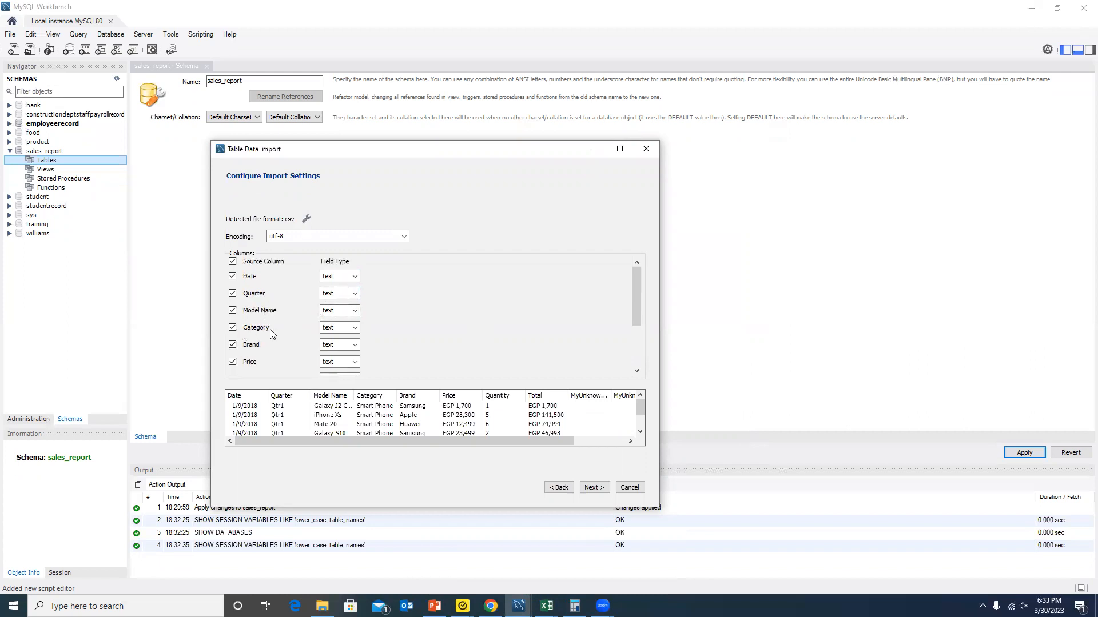
scroll(249, 347, "down", 1)
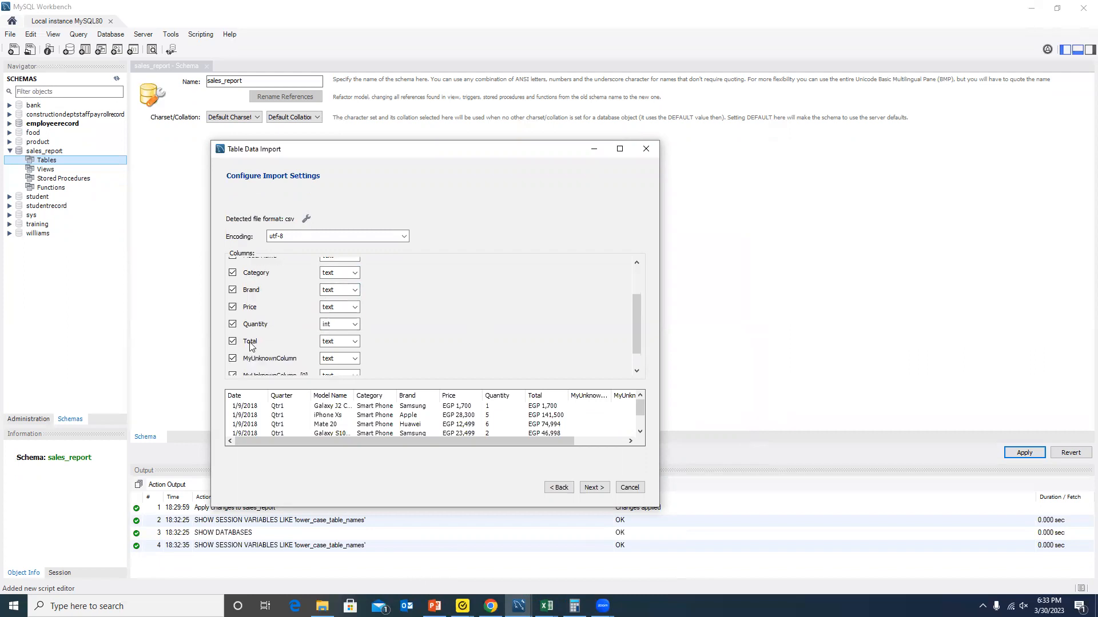
scroll(252, 350, "down", 1)
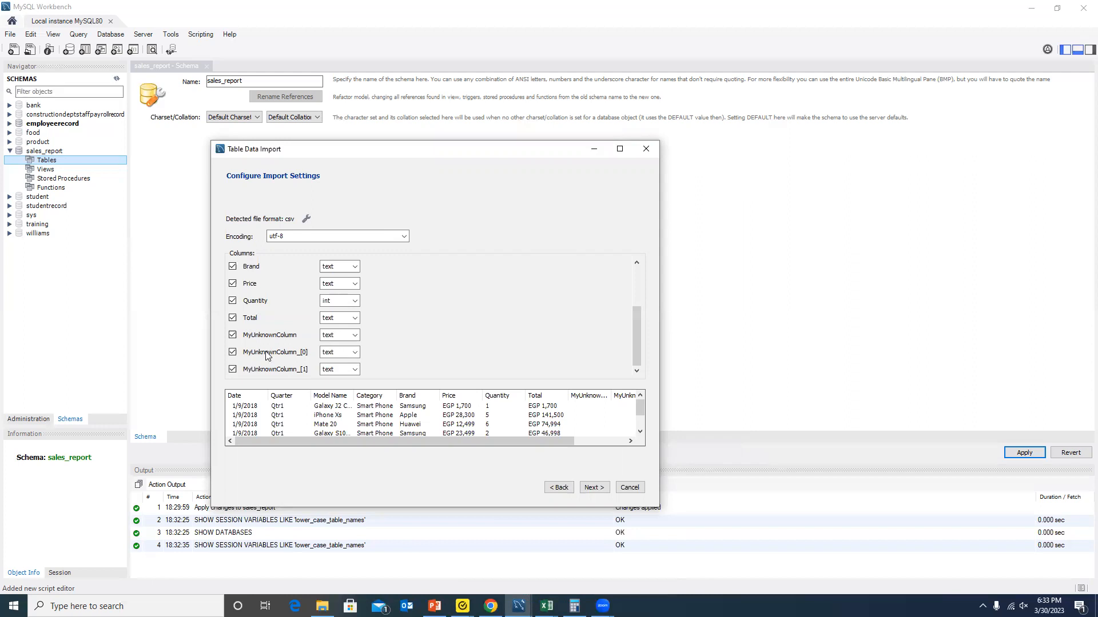
left_click(233, 370)
left_click(232, 352)
left_click(233, 335)
Check the column headers of the salestransaction workbook in Excel and return to the Table Data Import settings in MySQL Workbench.
mouse_move(546, 606)
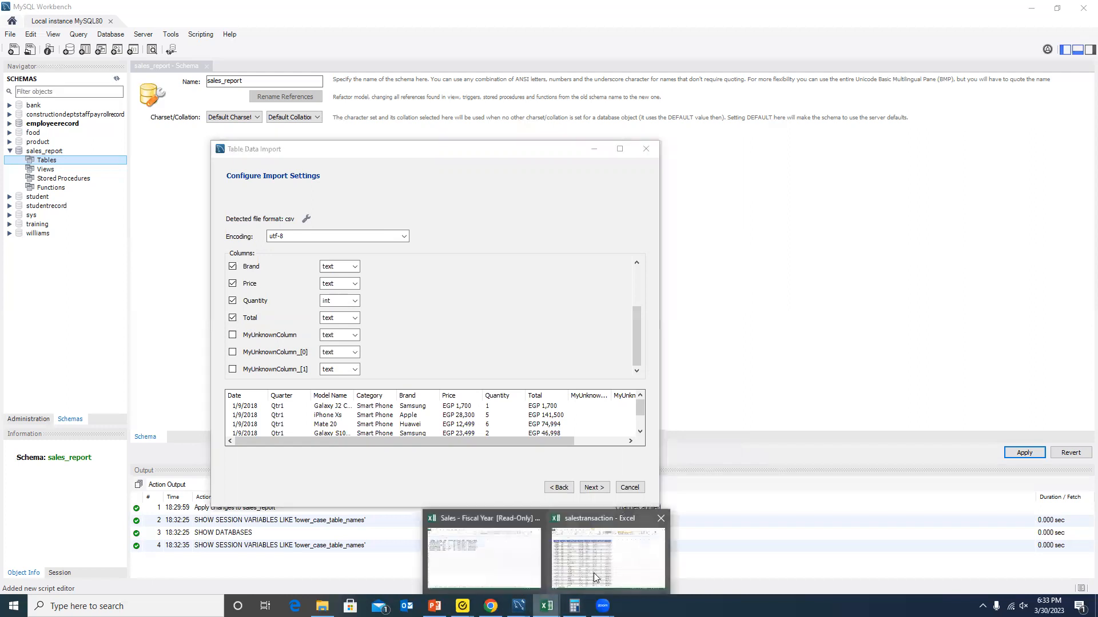
left_click(594, 572)
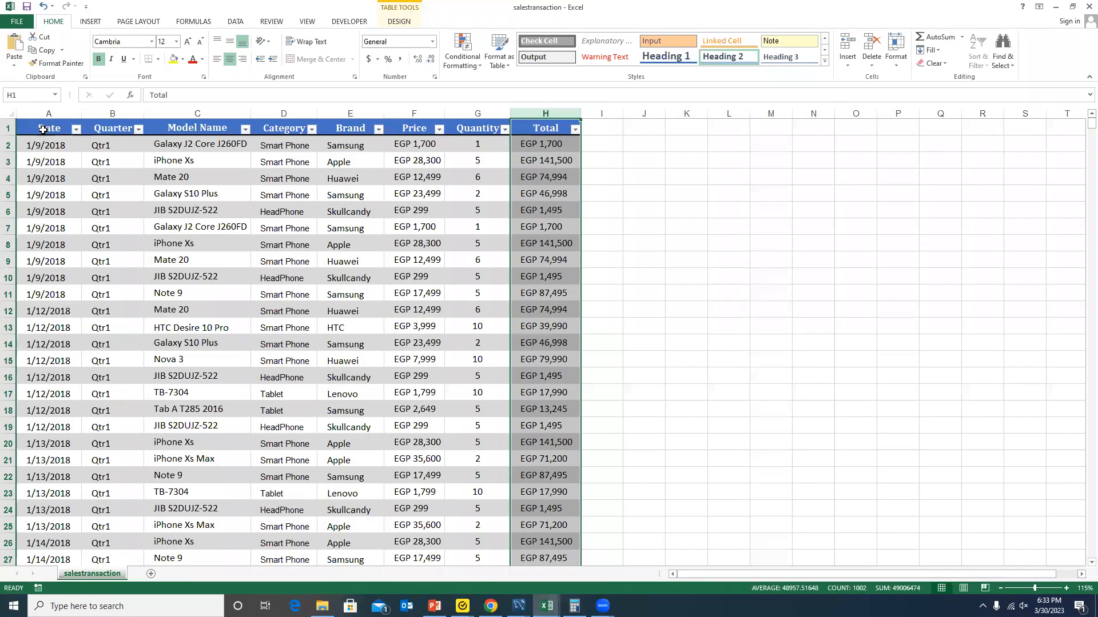
left_click(519, 606)
left_click(507, 559)
mouse_move(518, 606)
left_click(580, 554)
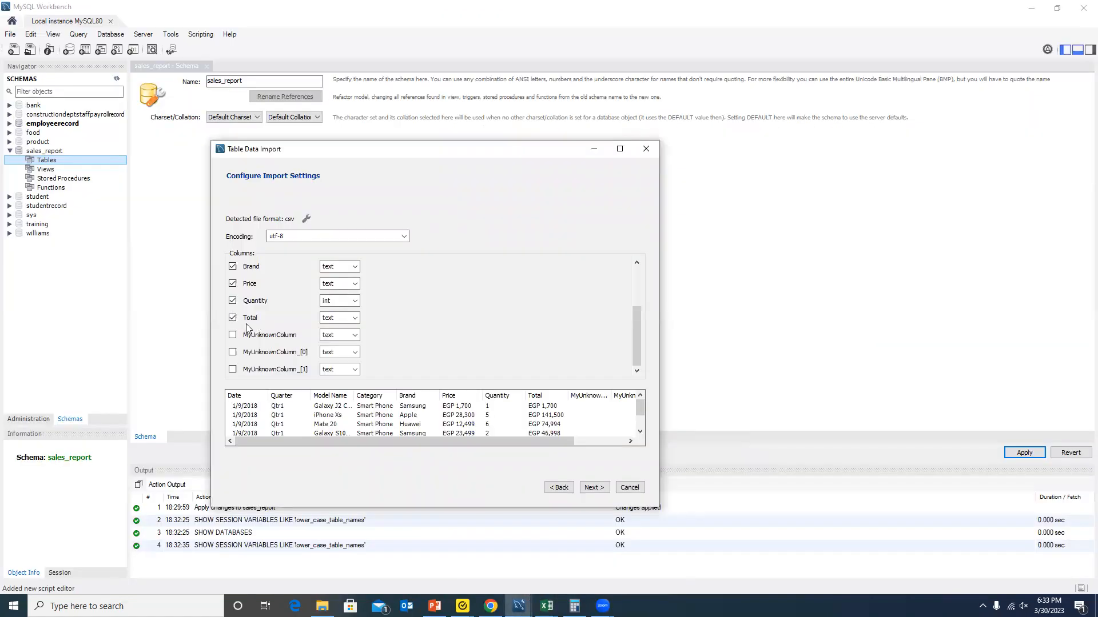
Check the selected columns against the data preview, accept the import settings and execute the import.
scroll(246, 311, "up", 3)
scroll(296, 309, "down", 3)
left_click_drag(571, 440, 446, 437)
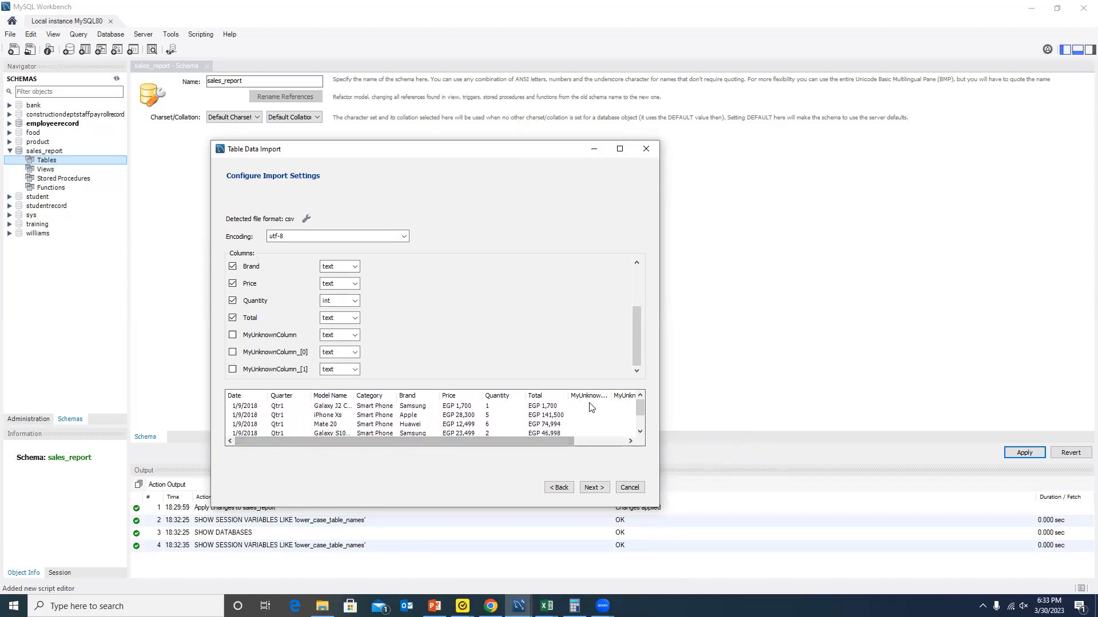
left_click_drag(565, 438, 514, 441)
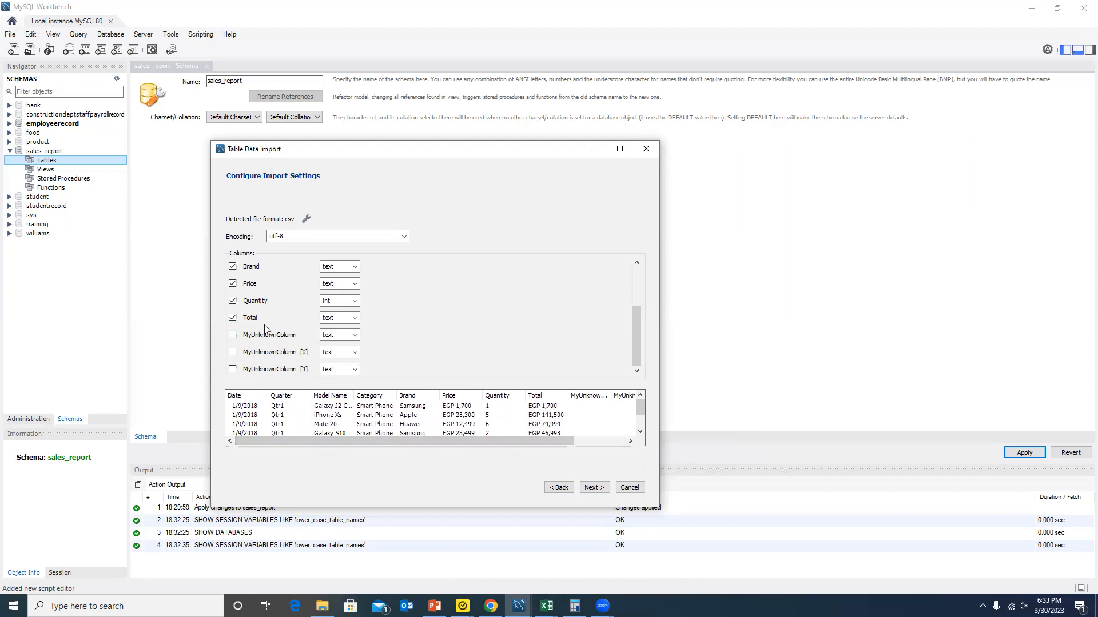
left_click(593, 490)
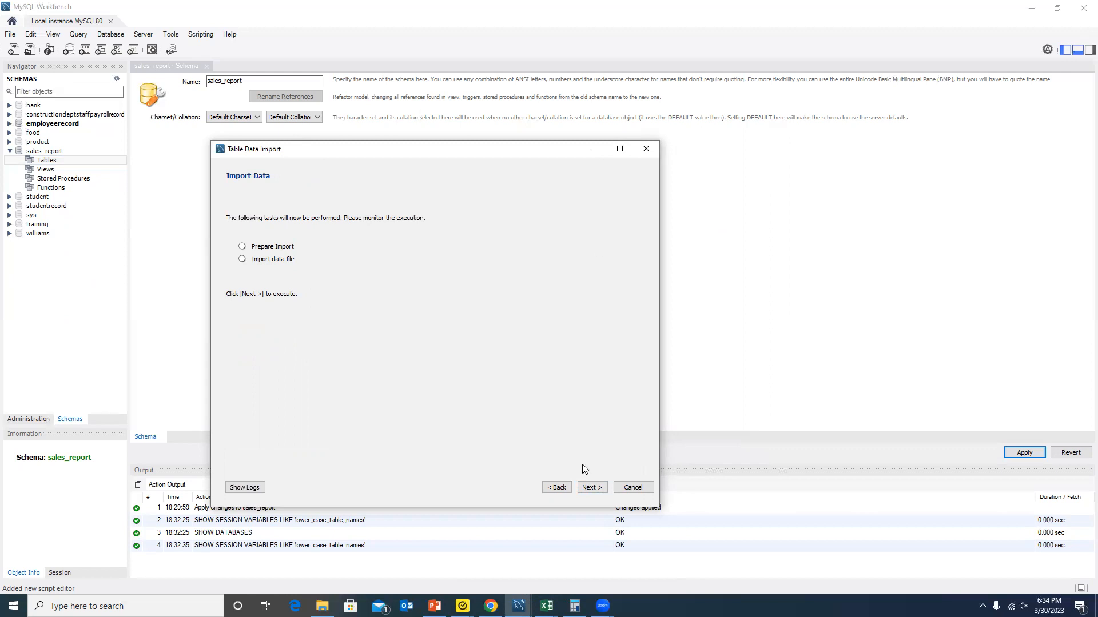
left_click(590, 490)
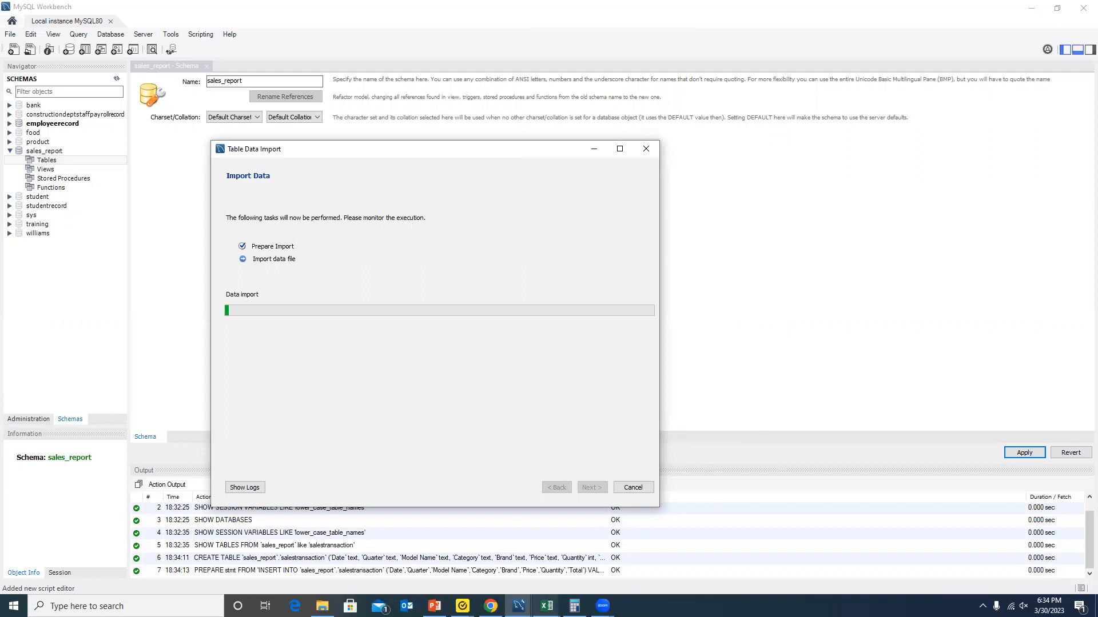
Switch to the salestransaction workbook in Excel and examine its records, including rows 13 and 696.
left_click(546, 606)
left_click(567, 571)
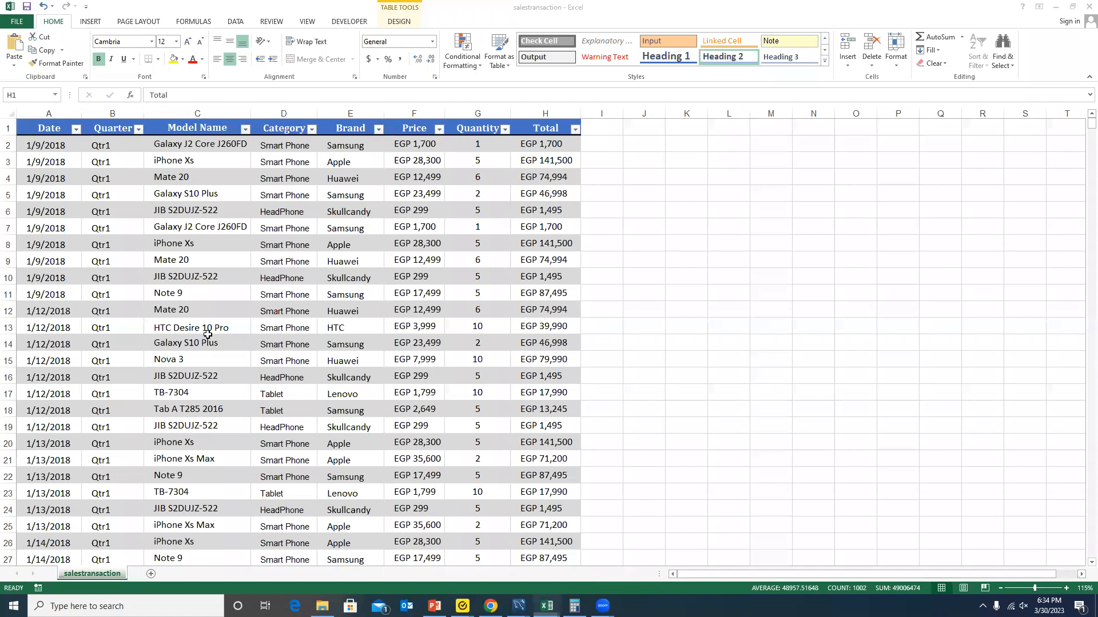
left_click(8, 328)
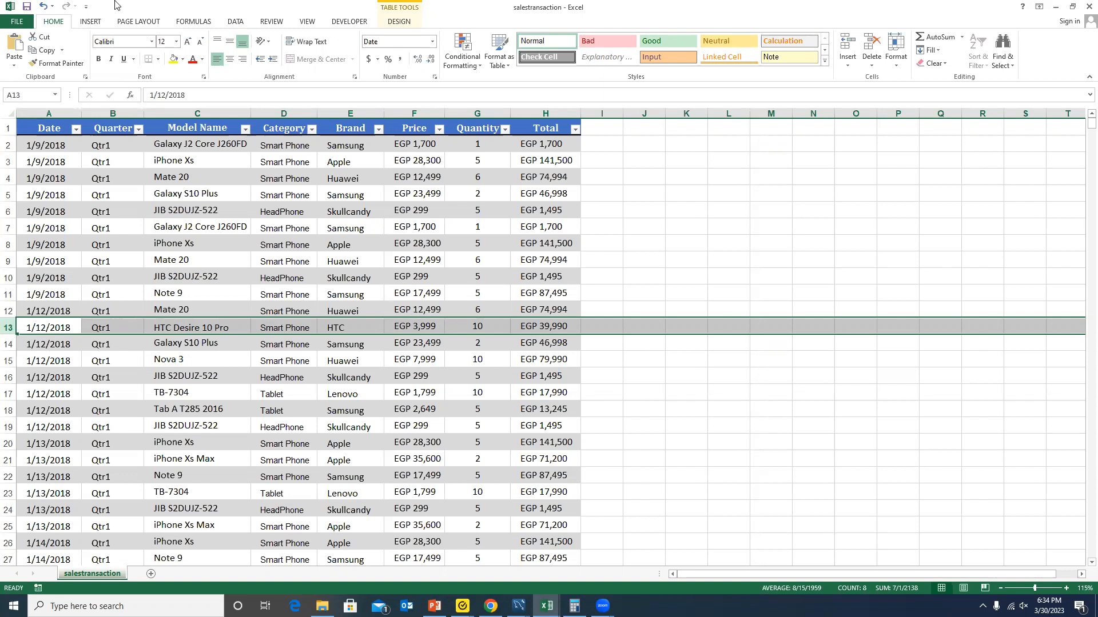
left_click(182, 362)
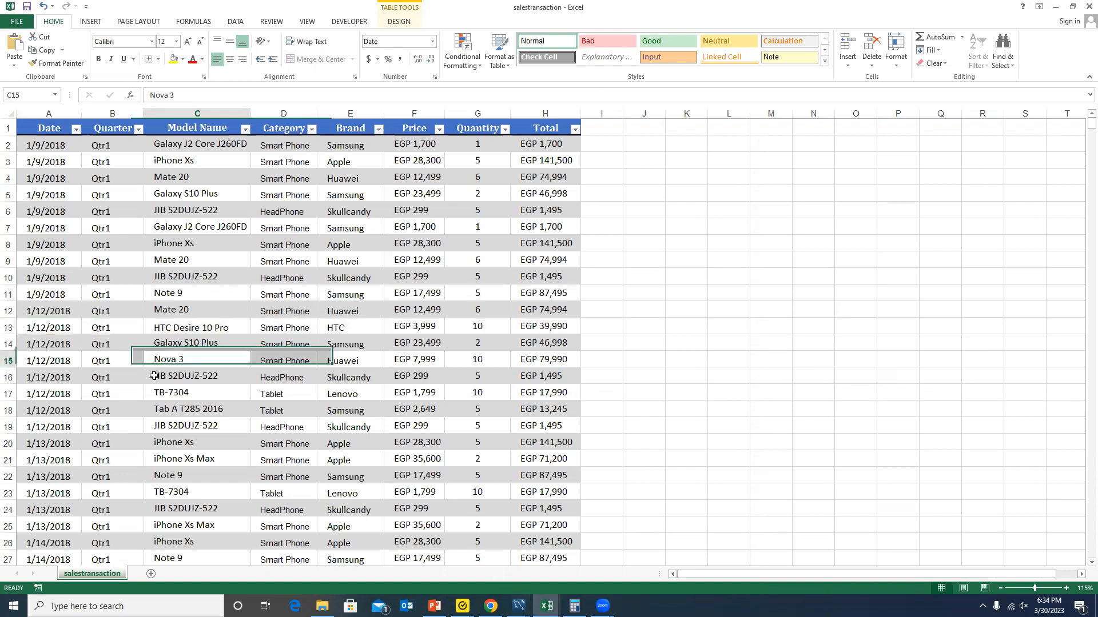
scroll(218, 386, "down", 17)
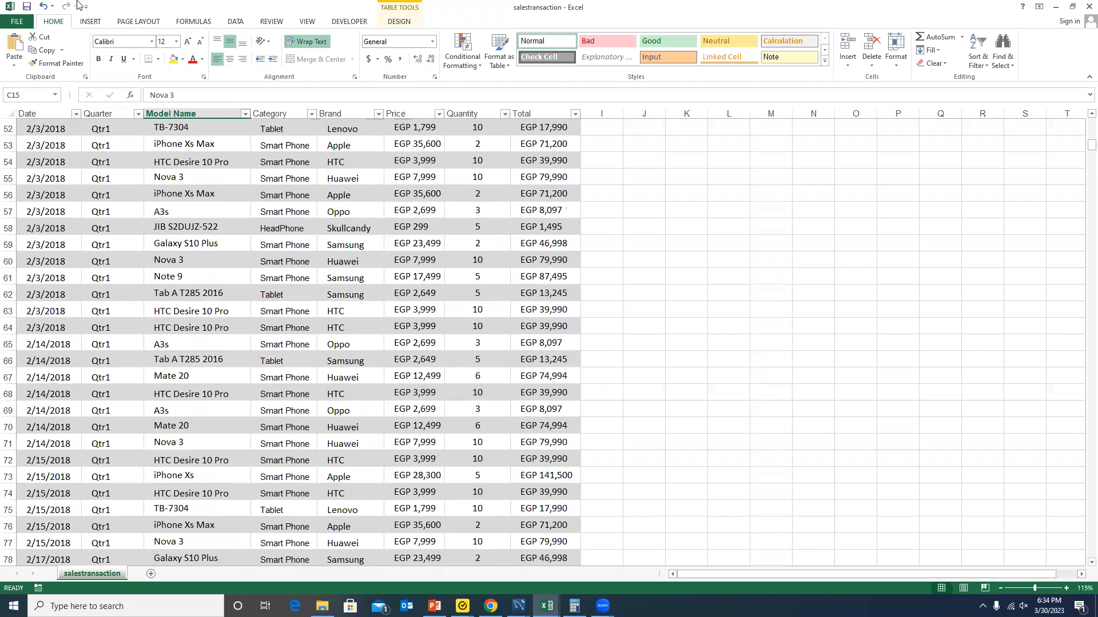
left_click_drag(1087, 148, 1081, 409)
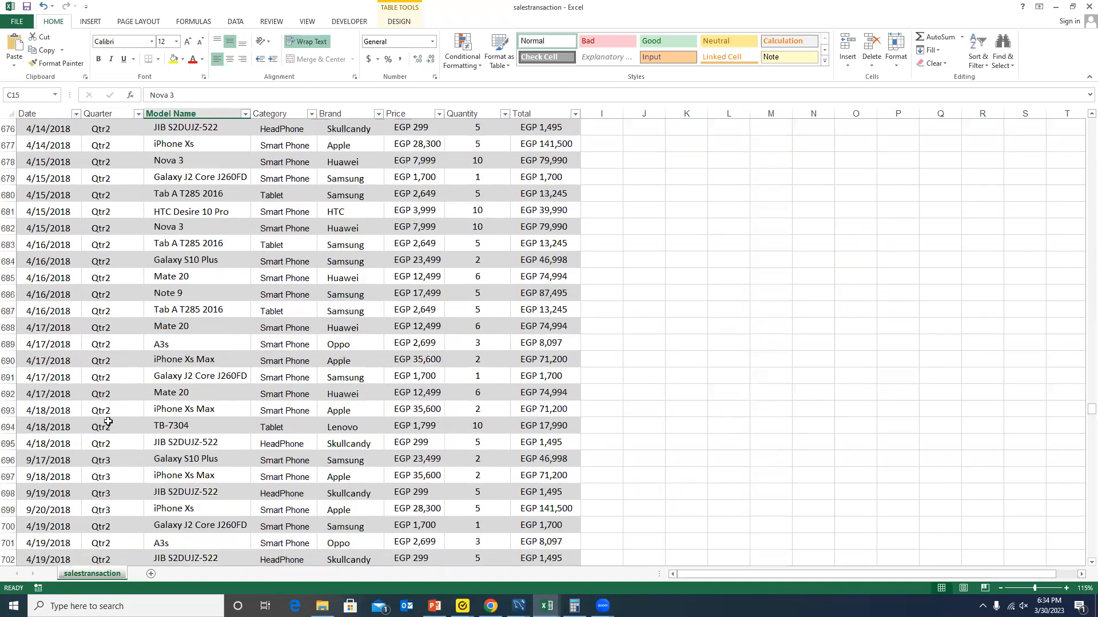
left_click(9, 460)
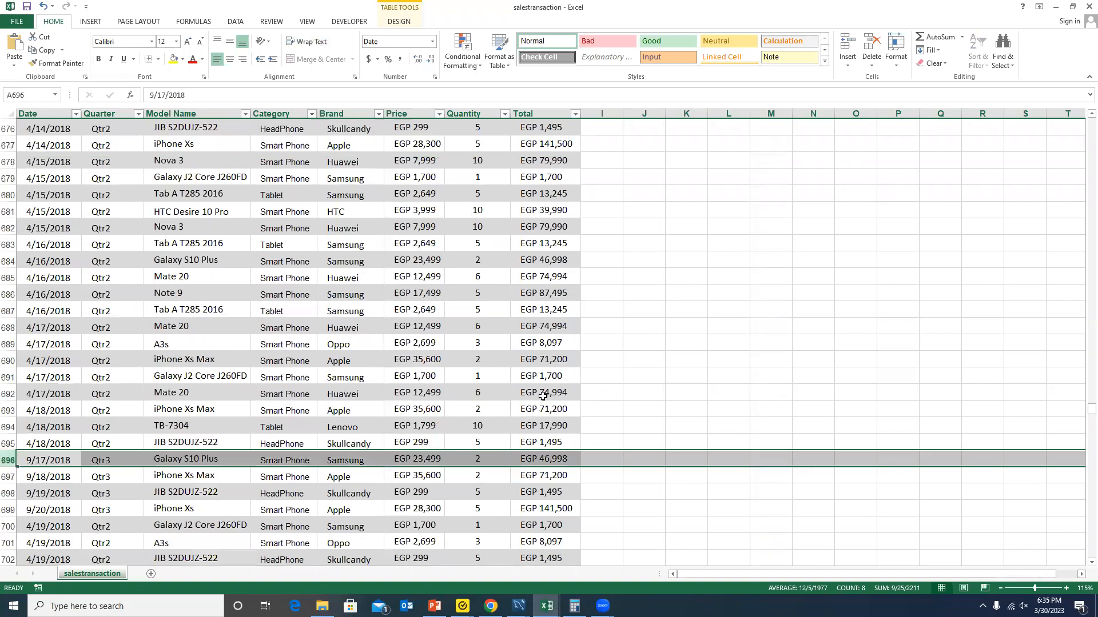
left_click_drag(1080, 409, 348, 400)
left_click(350, 410)
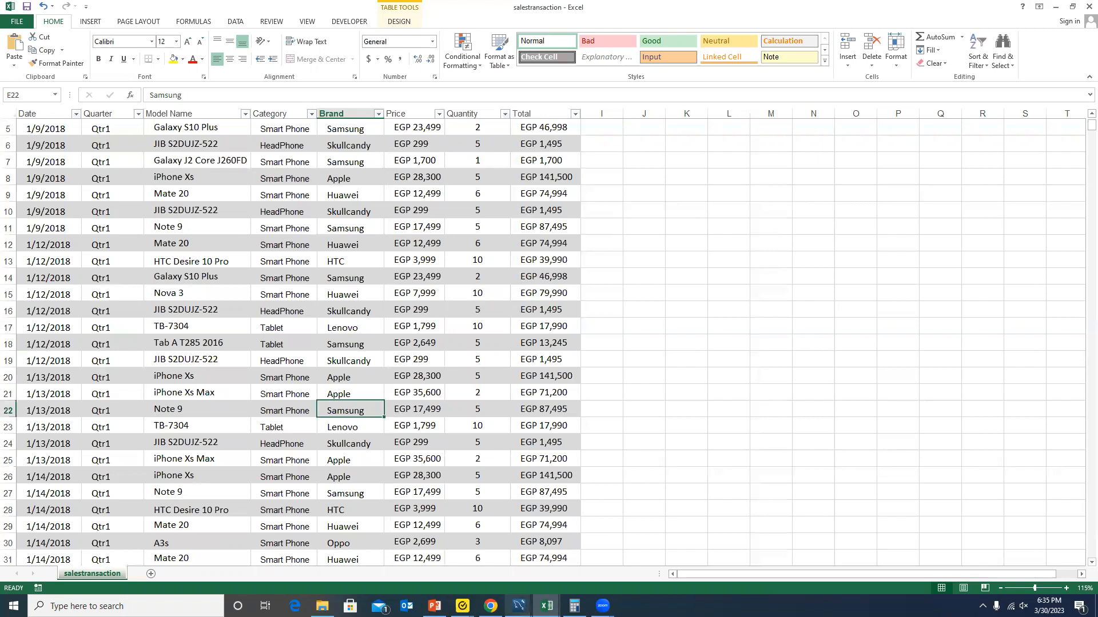
Switch back to MySQL Workbench and bring up the Table Data Import results.
left_click(522, 572)
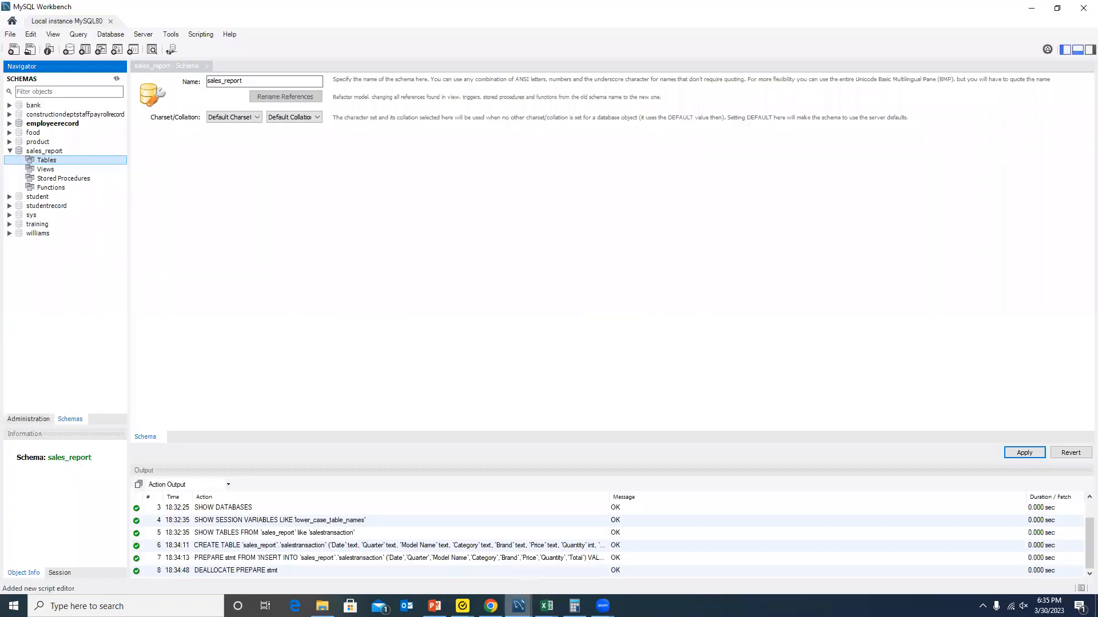
mouse_move(518, 606)
left_click(552, 558)
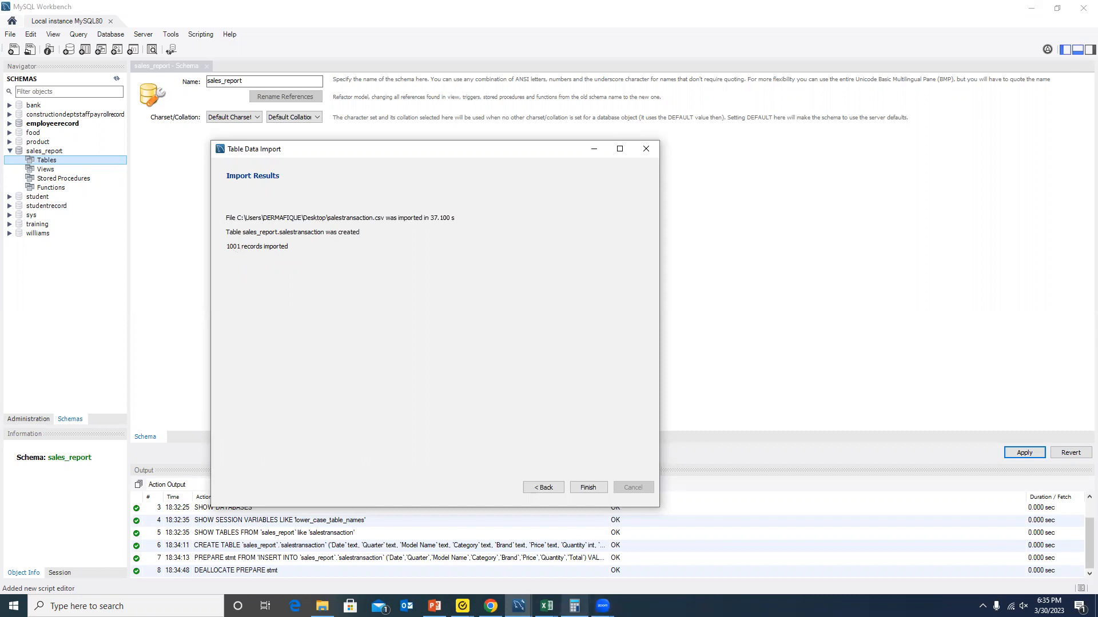
Switch to the salestransaction workbook in Excel and select its last record, row 1002.
mouse_move(547, 606)
left_click(580, 564)
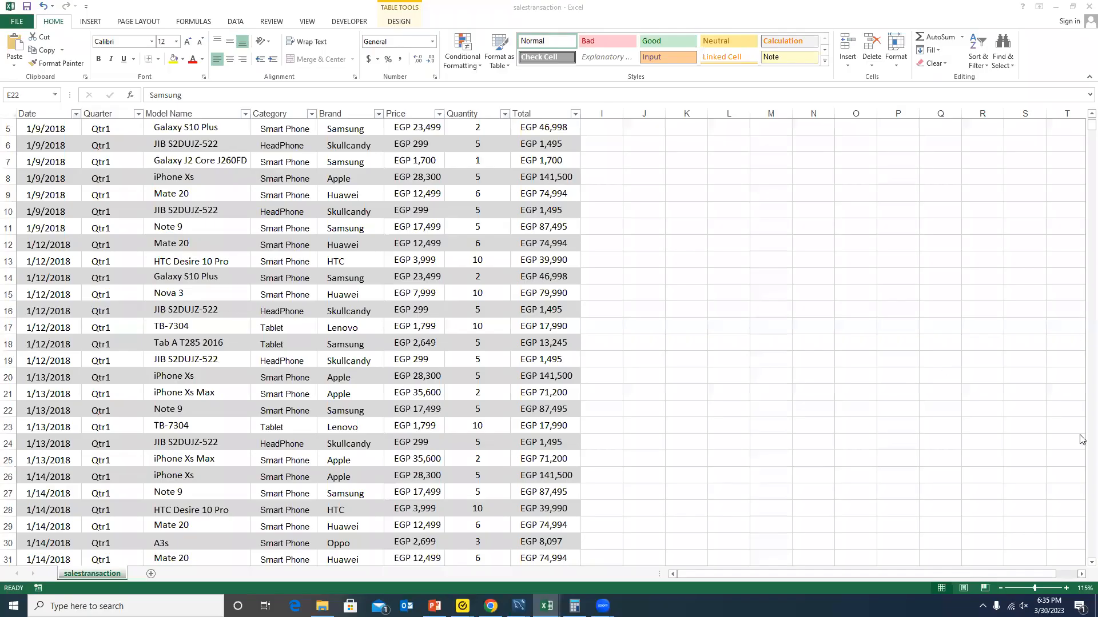
scroll(1082, 275, "up", 2)
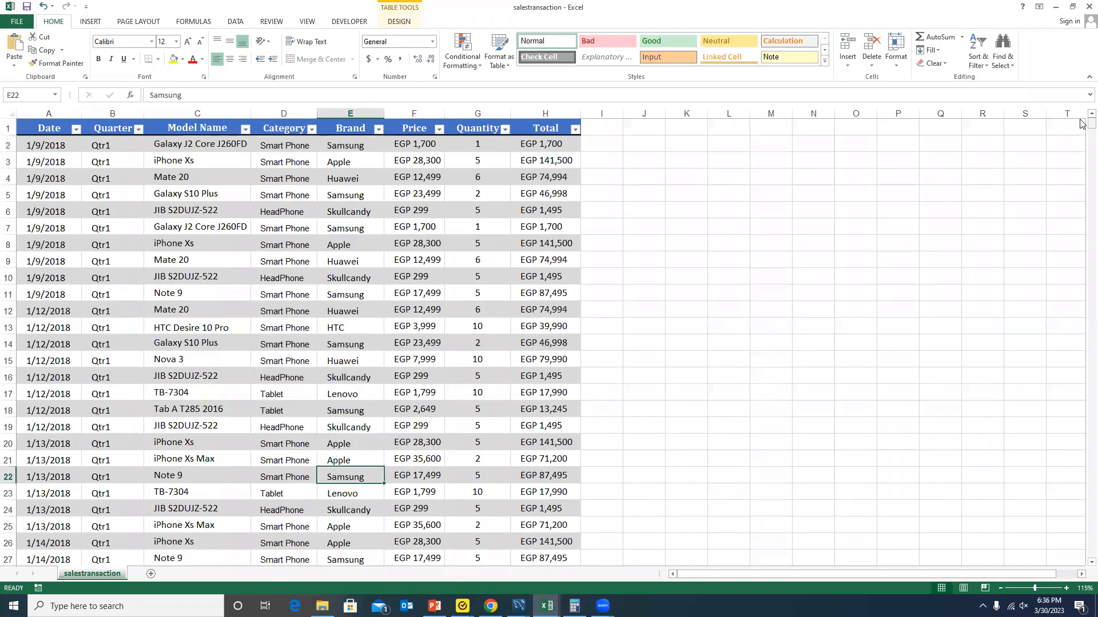
left_click_drag(1091, 122, 1082, 541)
left_click(8, 343)
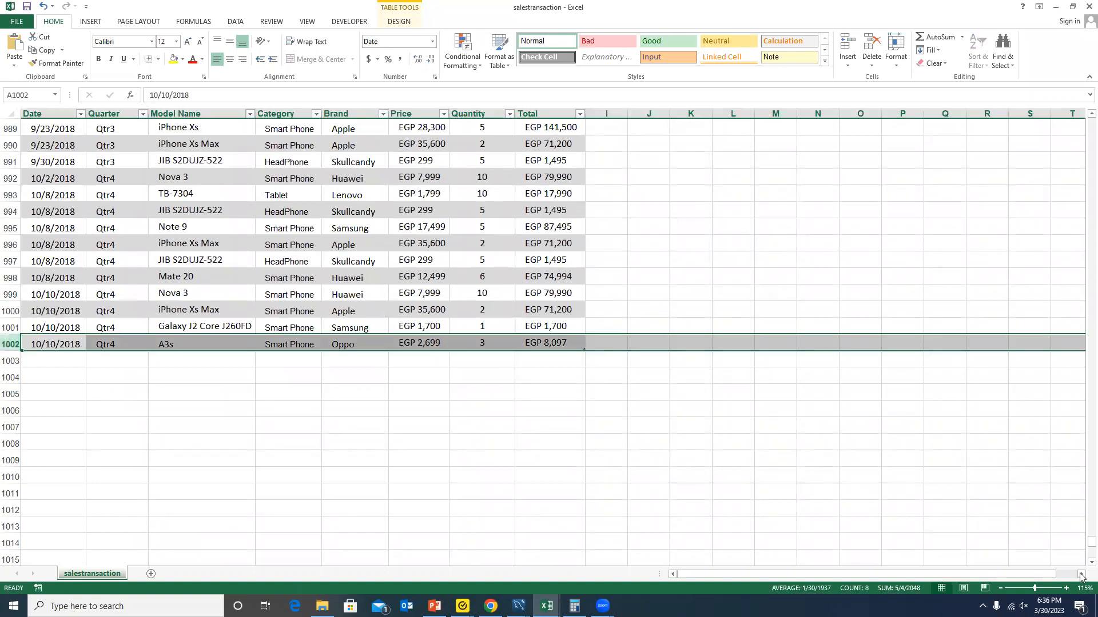
Bring the Table Data Import results over the workbook and move the window clear of the data to compare record counts.
mouse_move(518, 606)
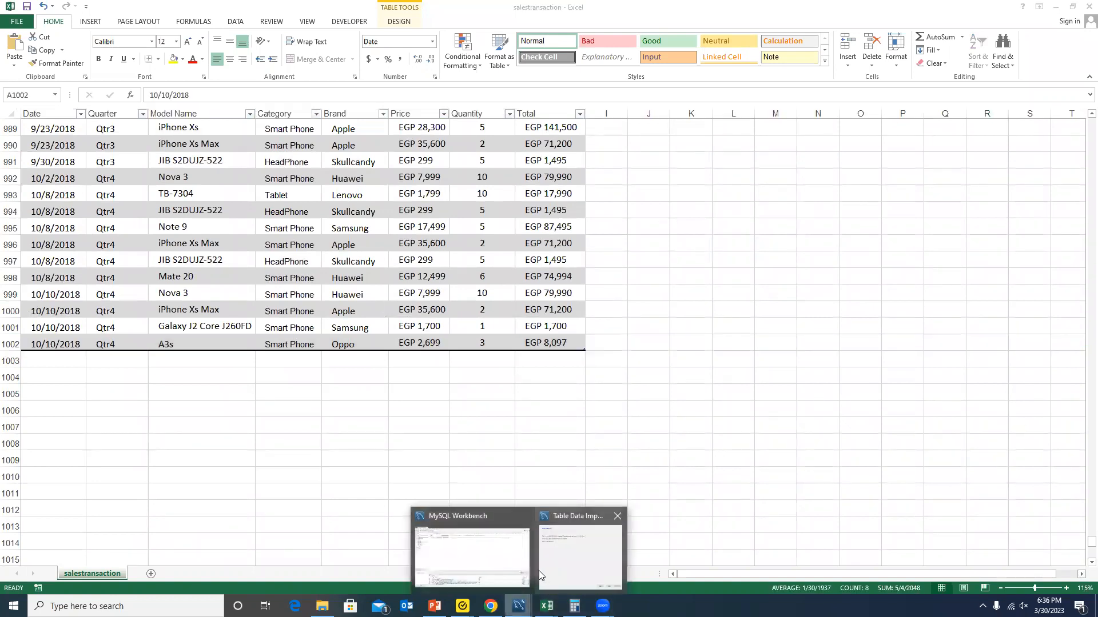
left_click(558, 566)
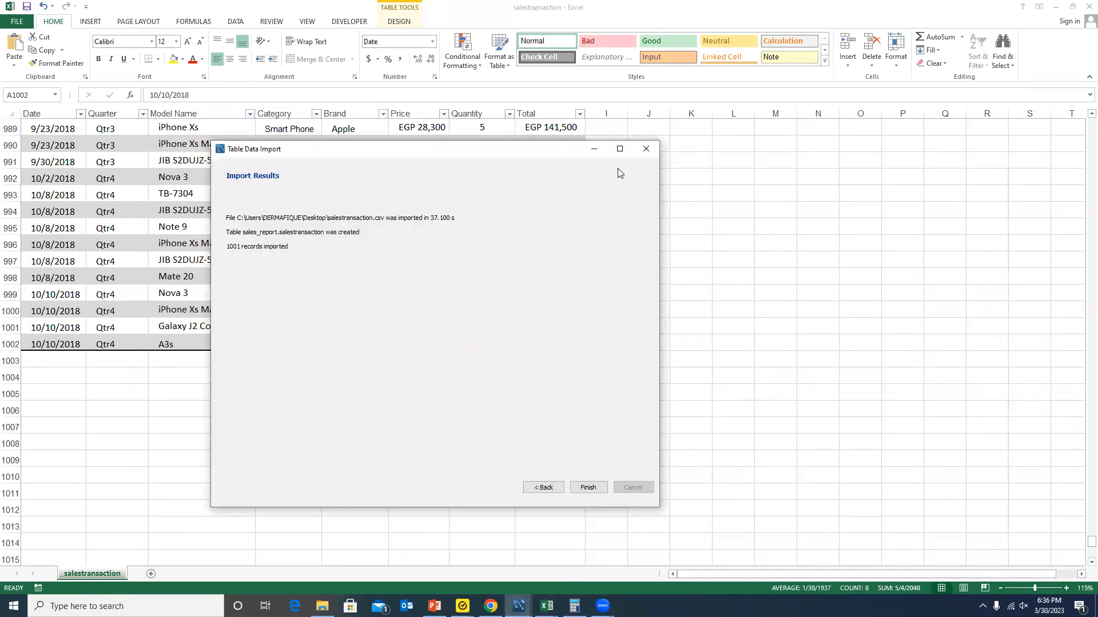
left_click_drag(549, 155, 932, 171)
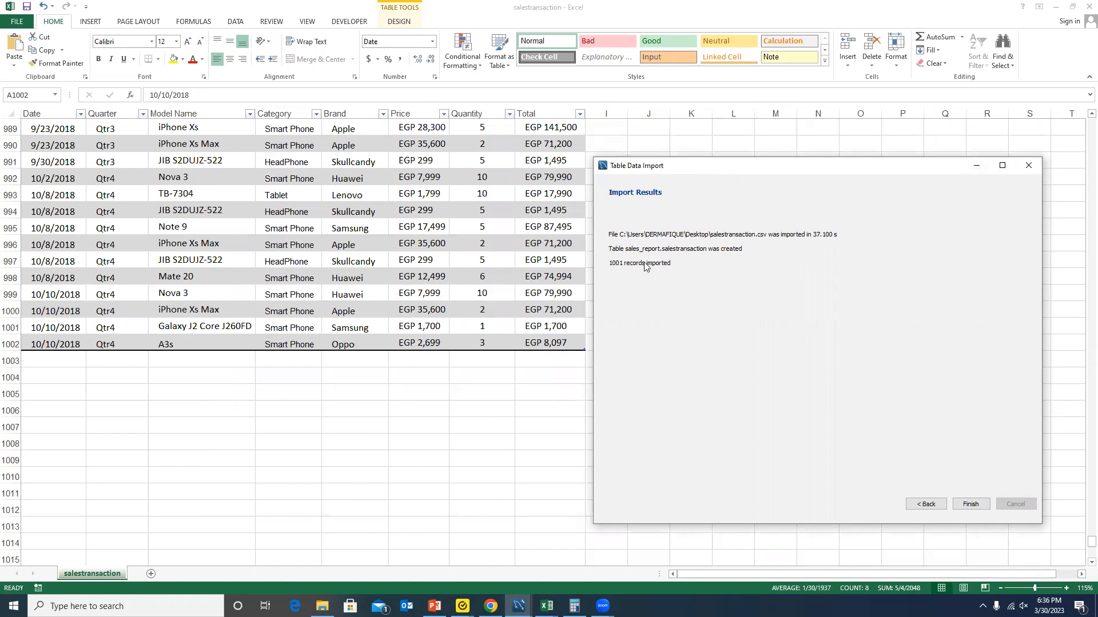
Return to the start of the salestransaction worksheet and select the header row.
left_click(1082, 308)
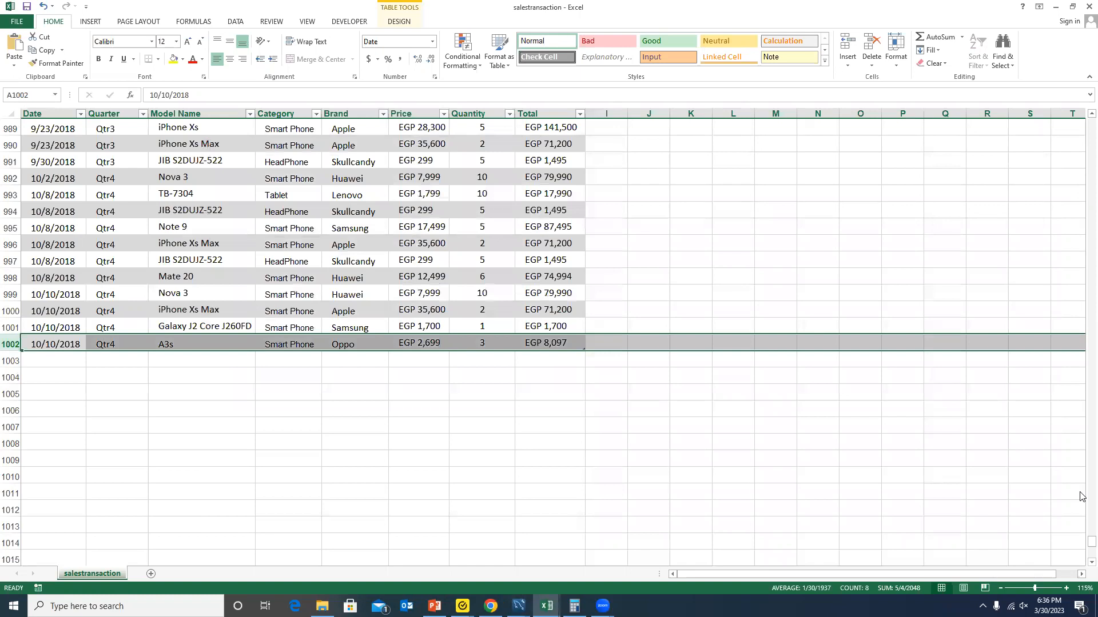
left_click_drag(1090, 540, 1084, 117)
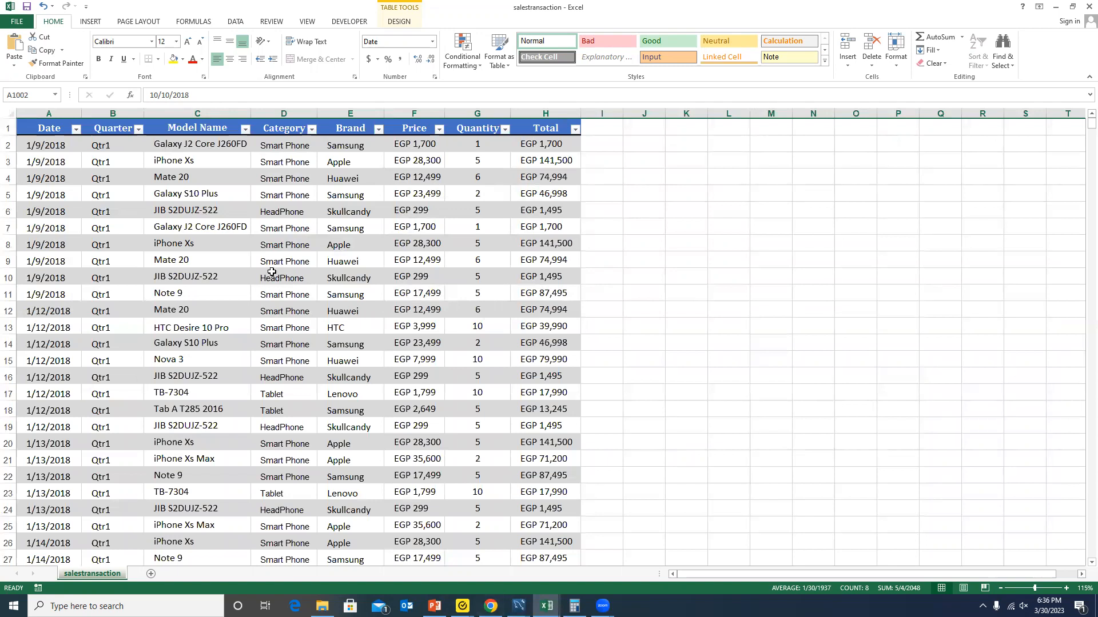
left_click(9, 127)
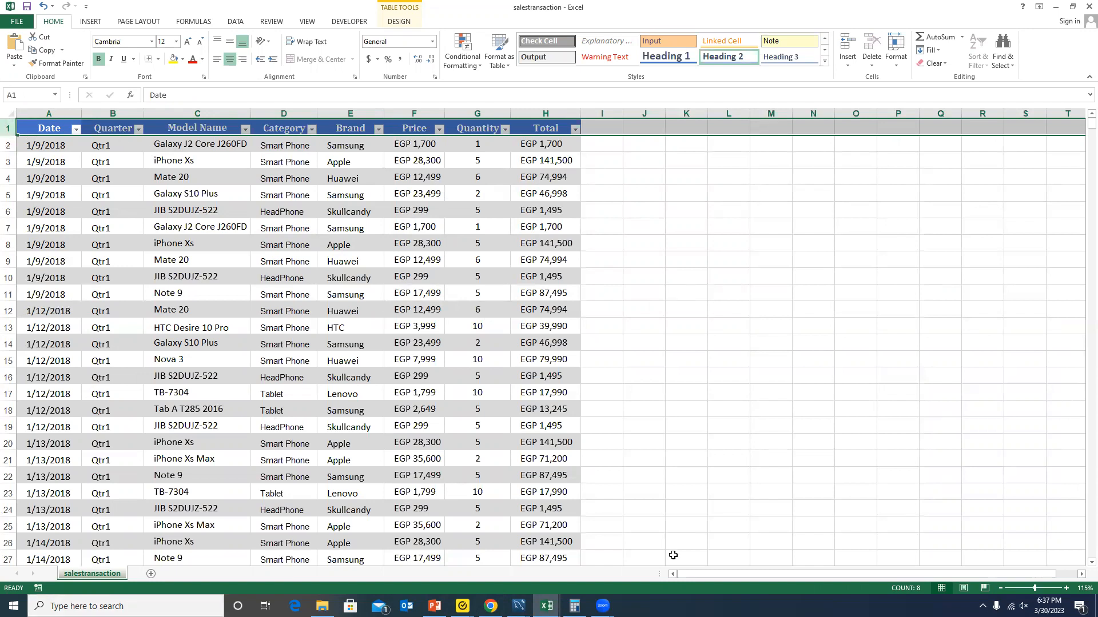
Switch back to the Table Data Import results in MySQL Workbench and finish the wizard.
left_click(518, 606)
left_click(553, 564)
left_click(520, 603)
left_click(518, 580)
mouse_move(519, 606)
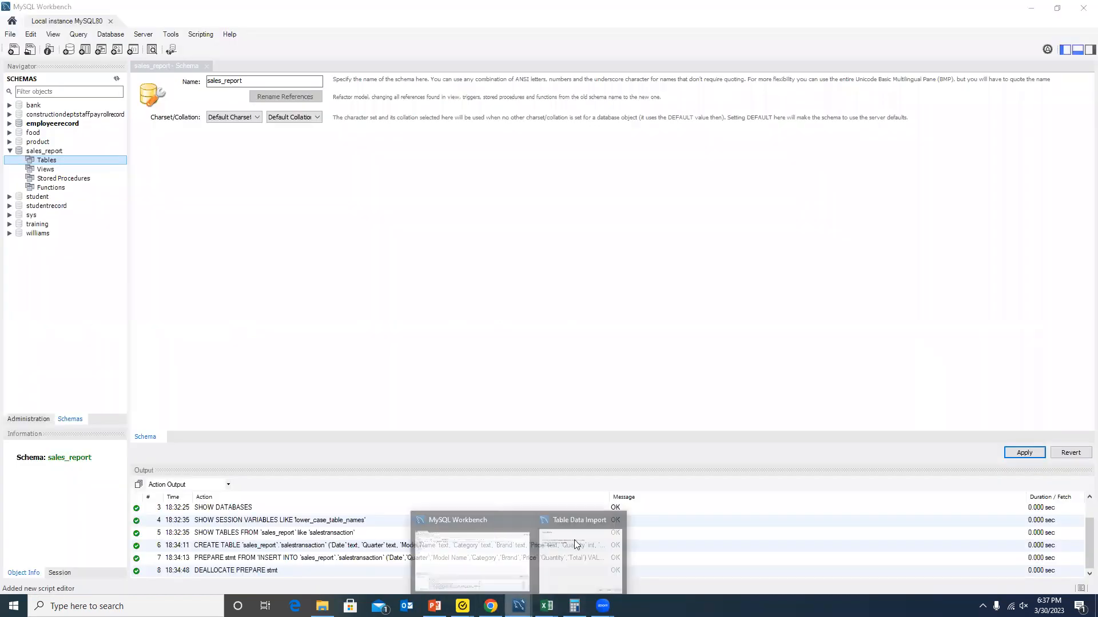
left_click(574, 540)
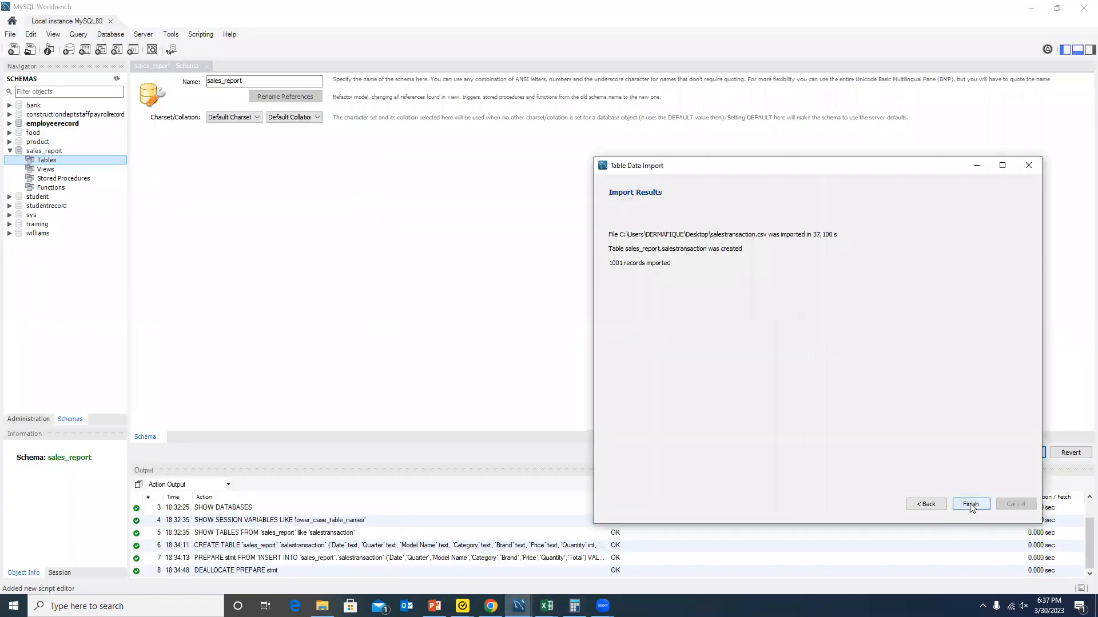
left_click_drag(813, 172, 484, 157)
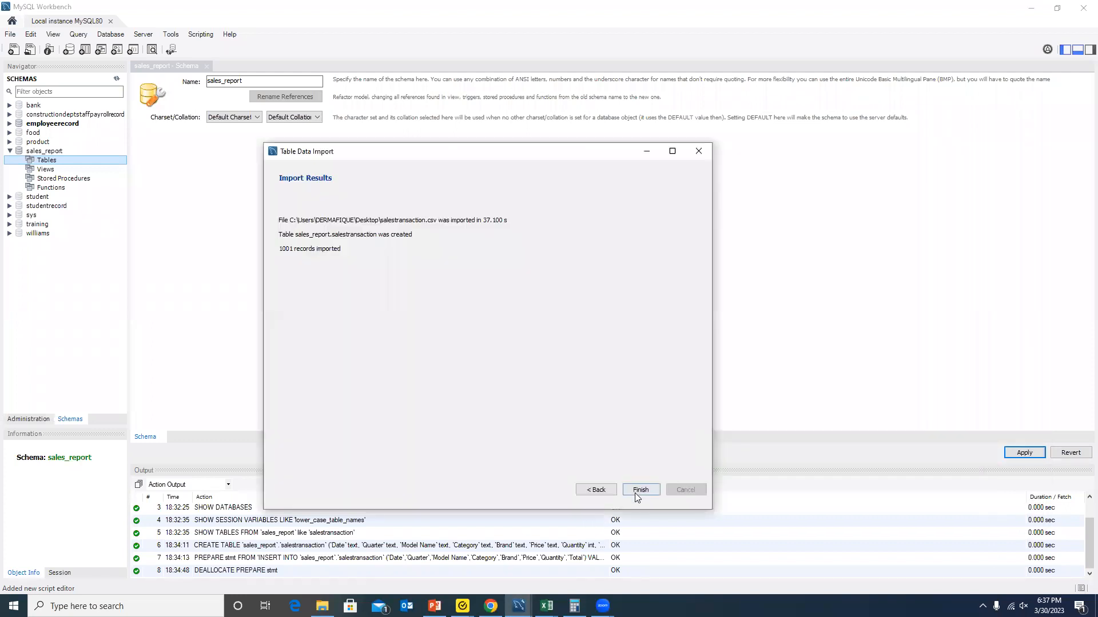
left_click(637, 495)
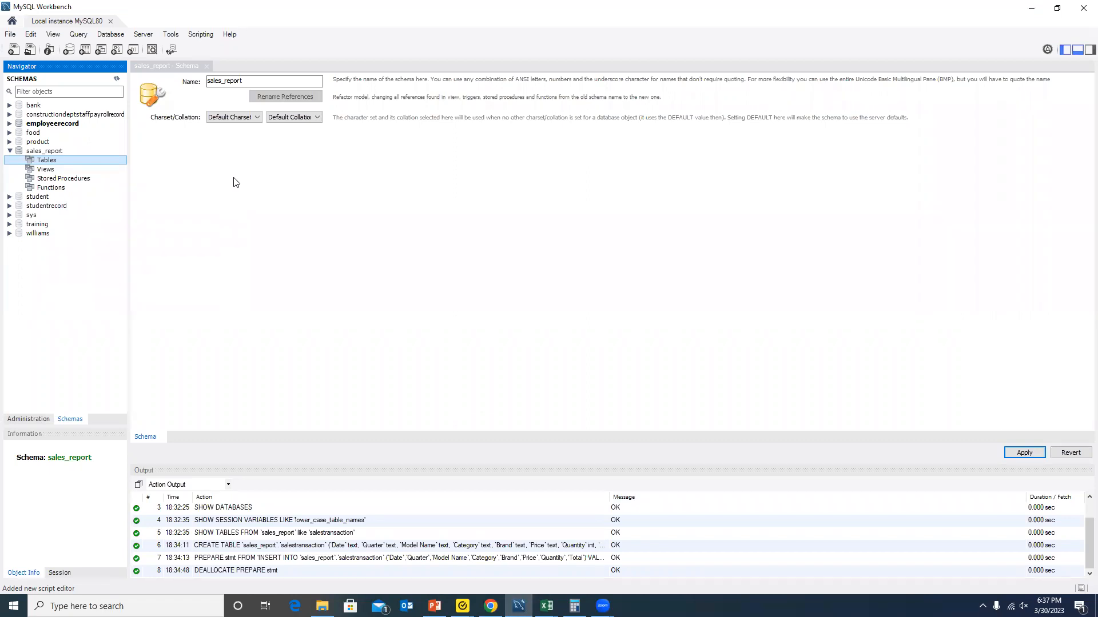
Refresh the schema list and collapse the employeerecord schema.
left_click(117, 80)
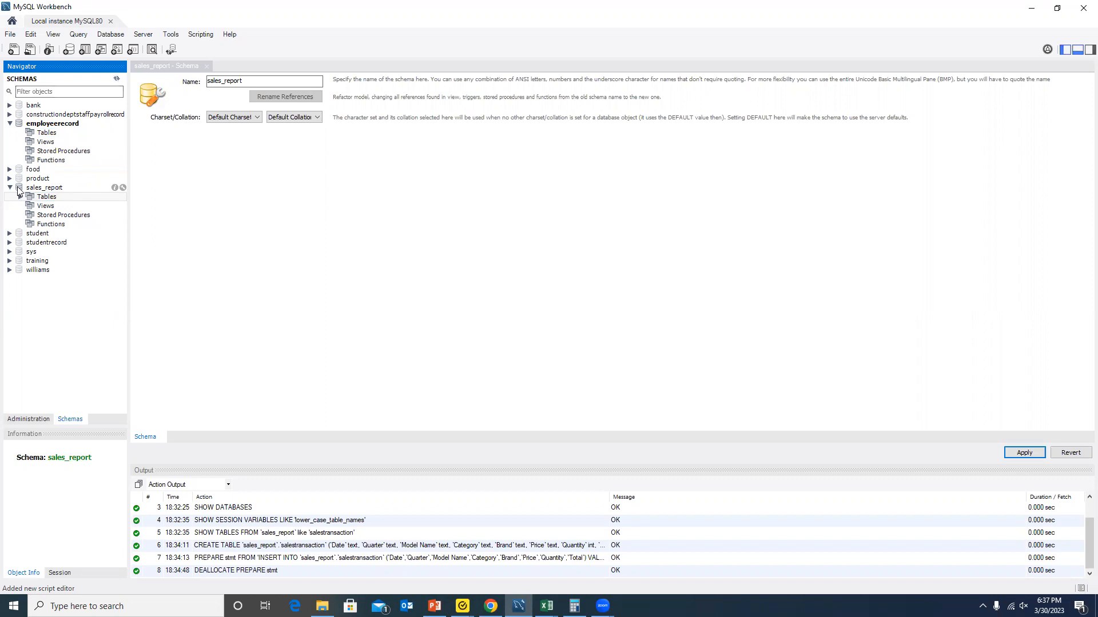
left_click(10, 124)
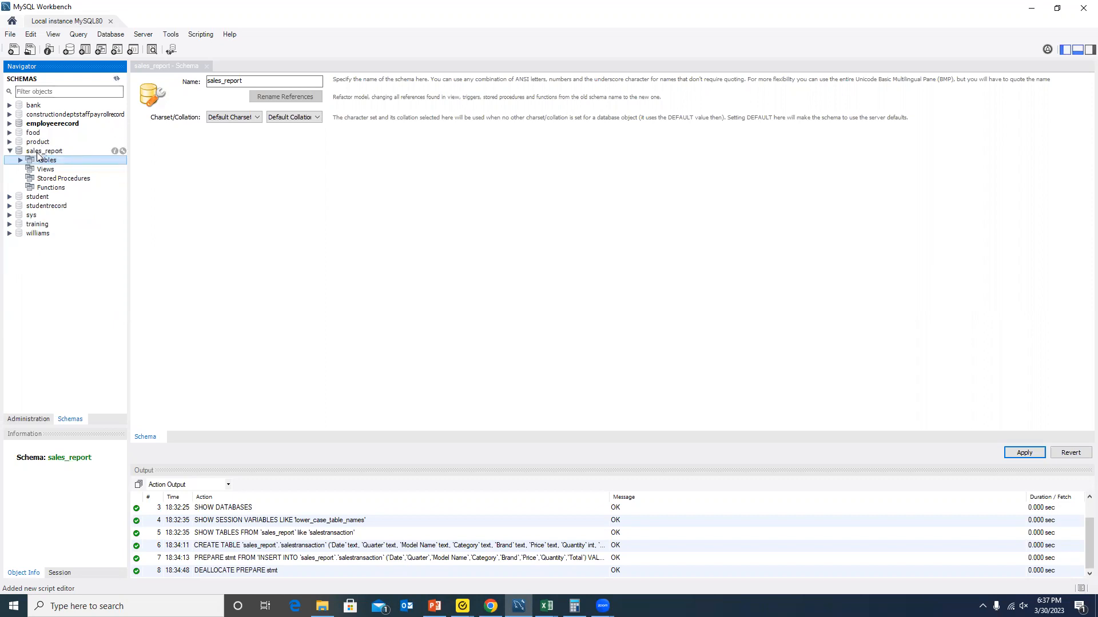
Expand the Tables of the sales_report schema and examine the columns of the salestransaction table, then collapse that table.
left_click(10, 151)
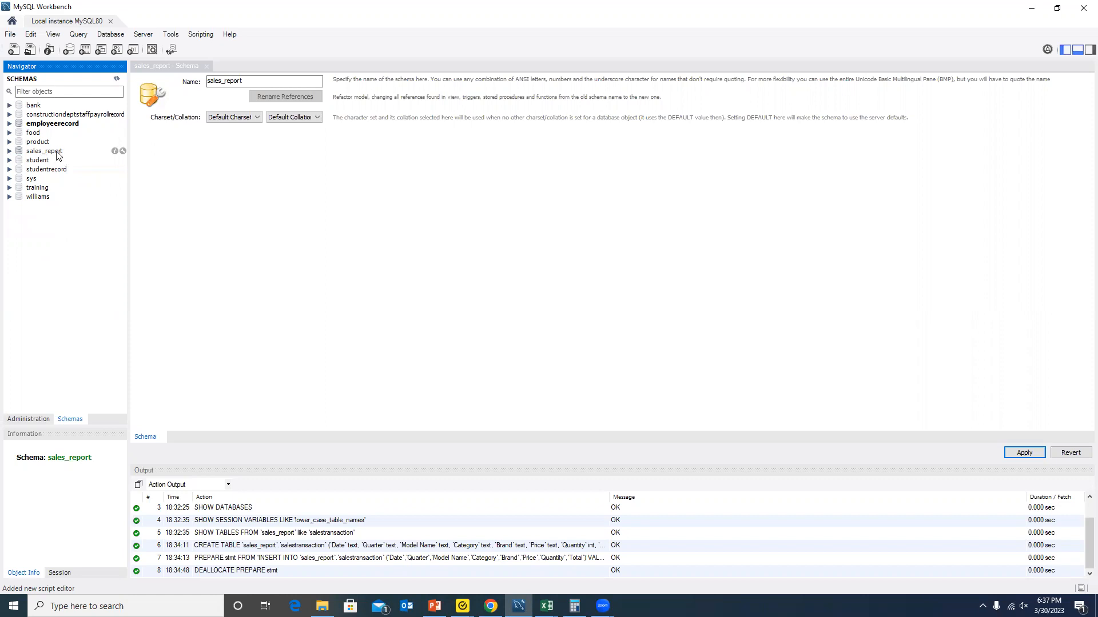
left_click(9, 151)
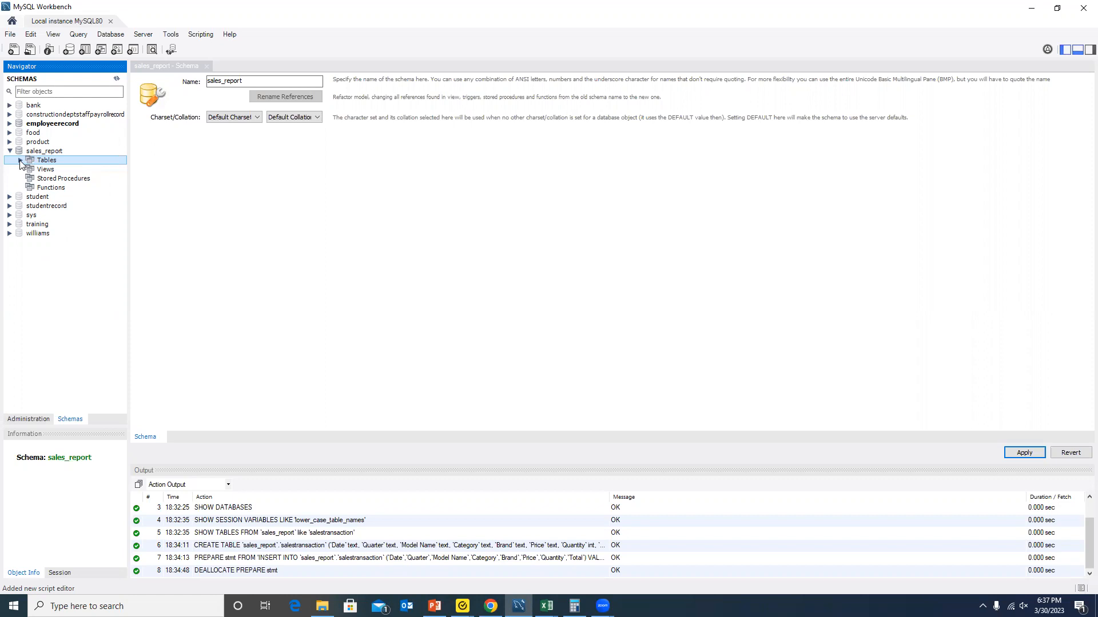
left_click(21, 160)
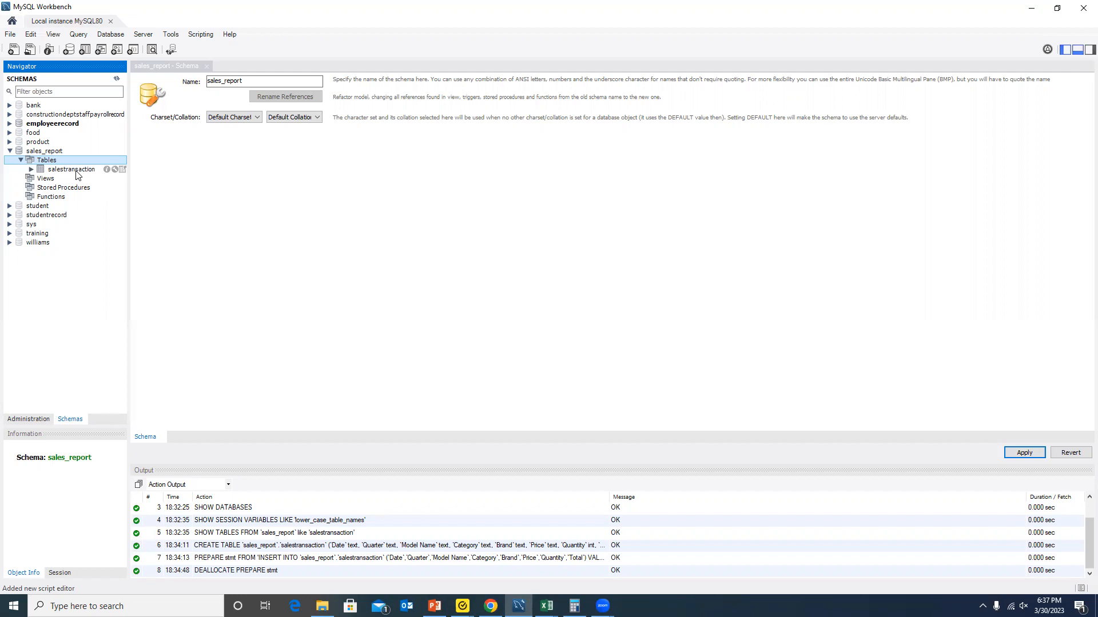
left_click(31, 169)
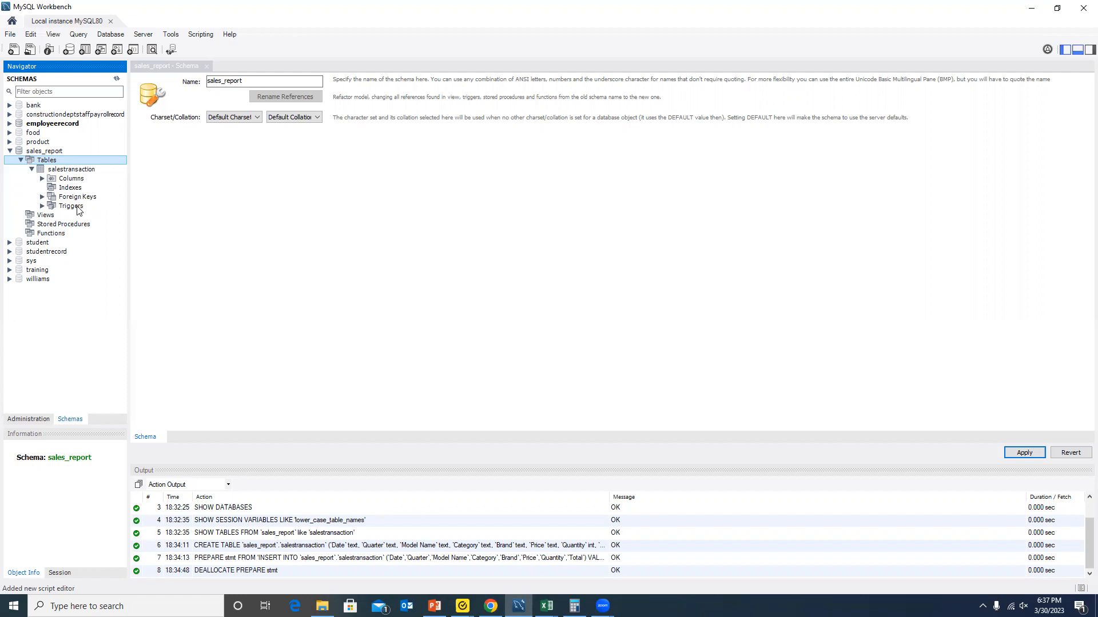
left_click(43, 179)
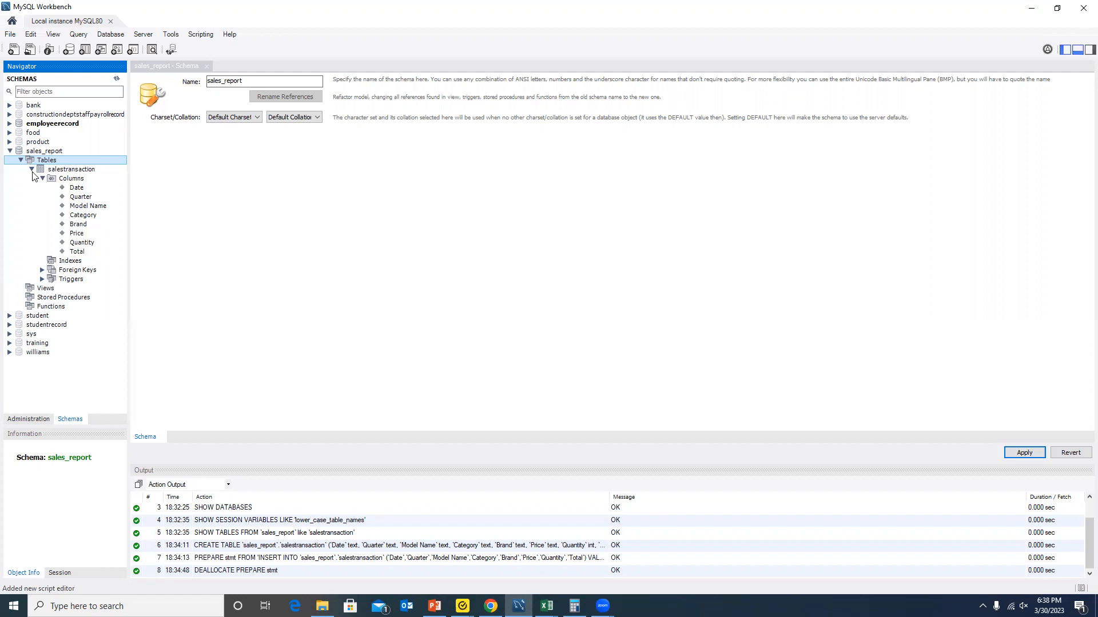
left_click(32, 171)
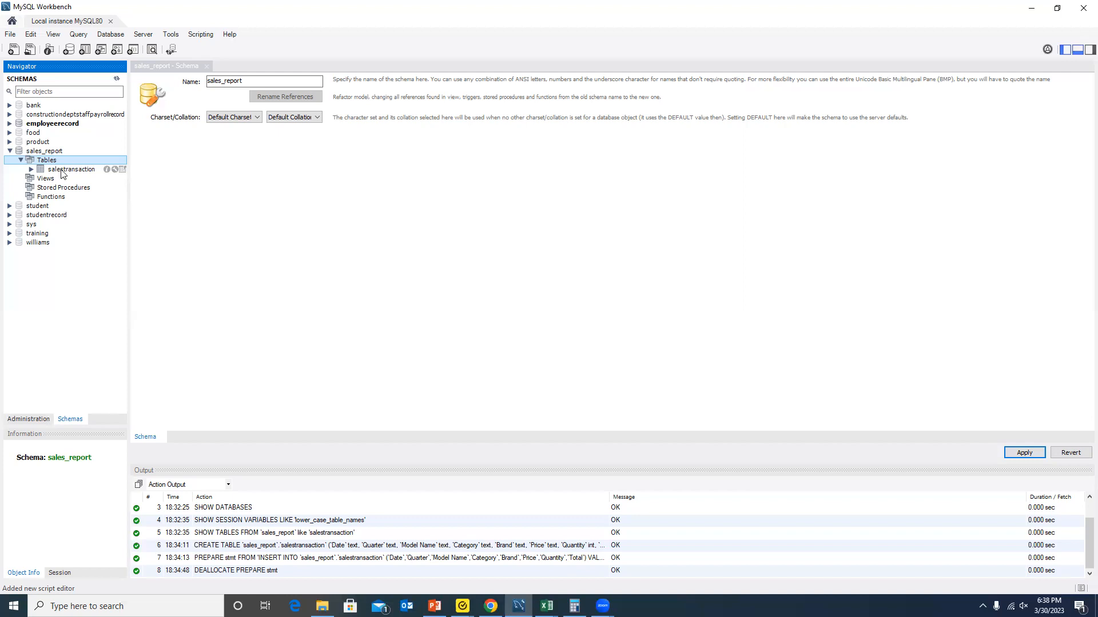
Open the full contents of the salestransaction table in a query and look through the imported records.
left_click(123, 170)
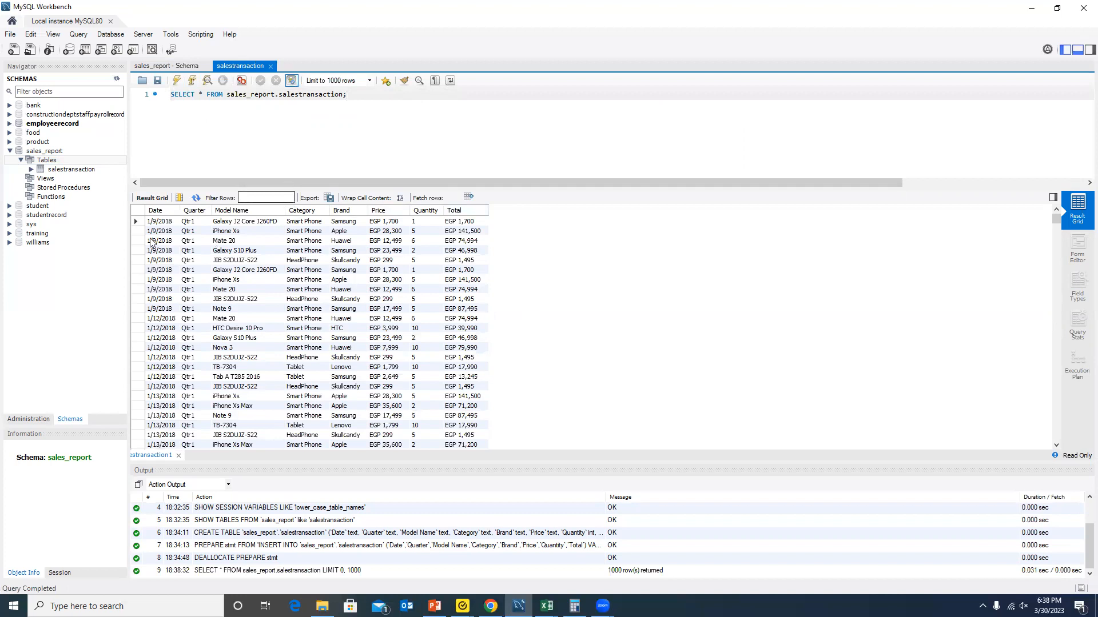
scroll(404, 337, "down", 20)
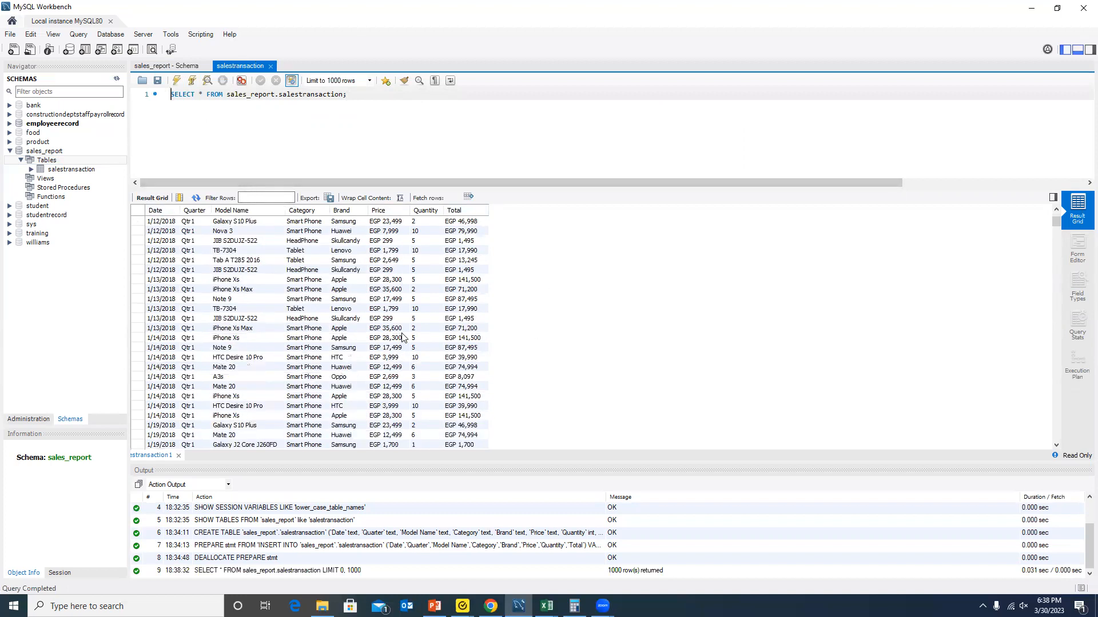
scroll(412, 329, "down", 20)
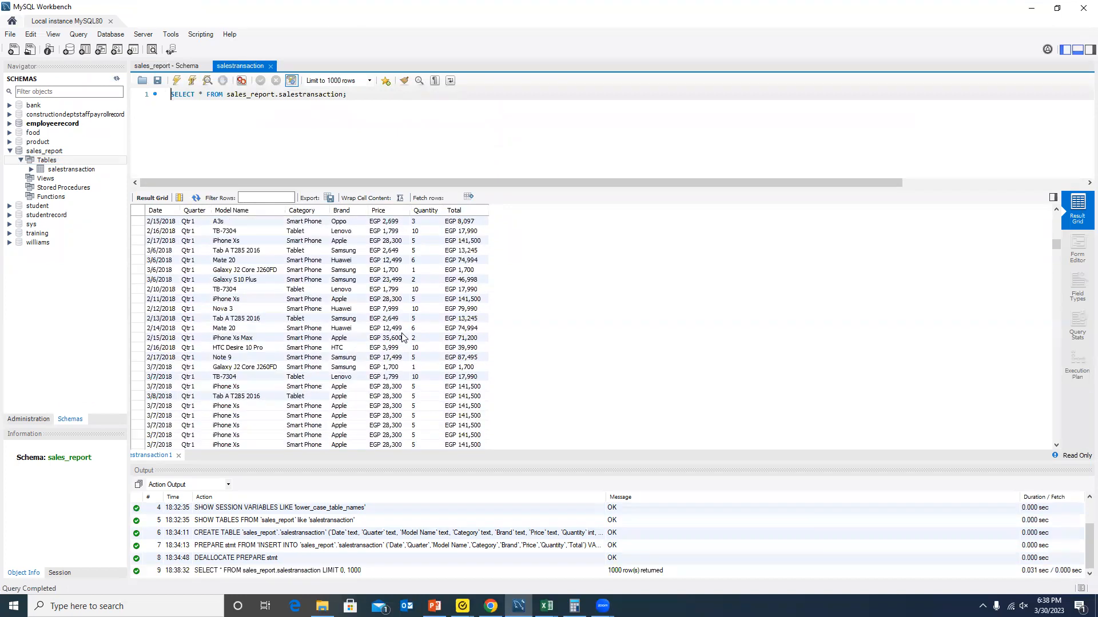
scroll(424, 320, "up", 20)
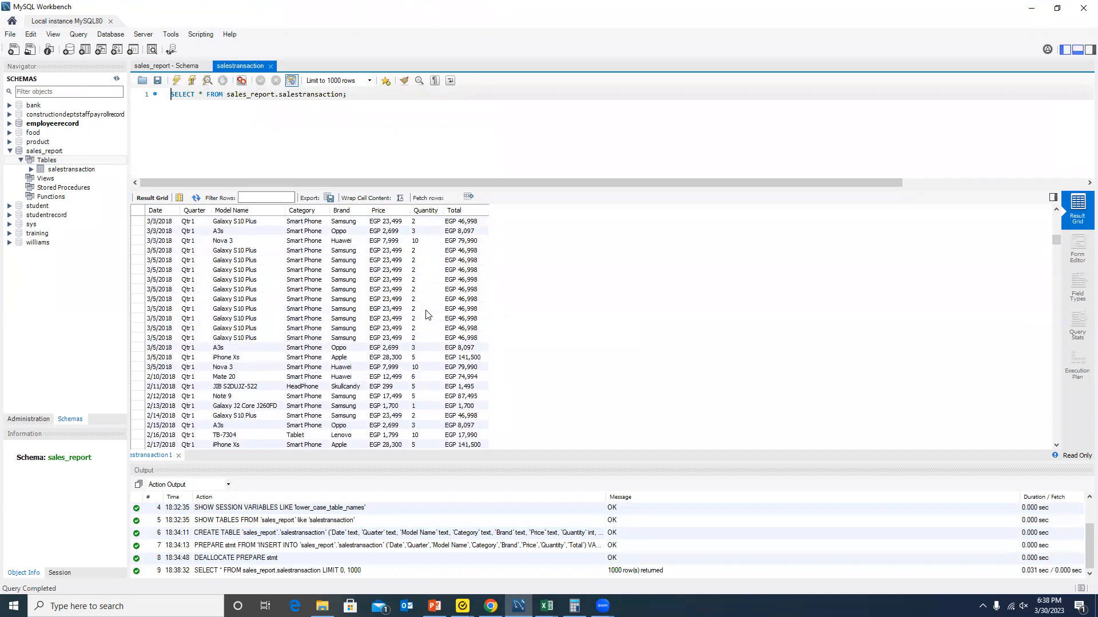
scroll(426, 314, "up", 3)
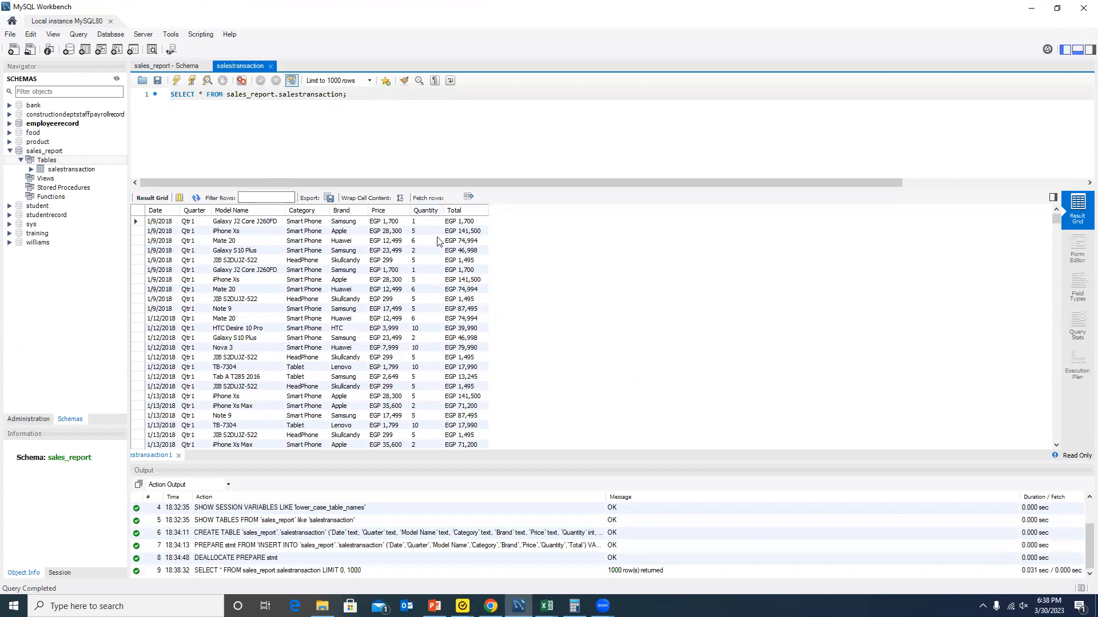
scroll(378, 303, "down", 20)
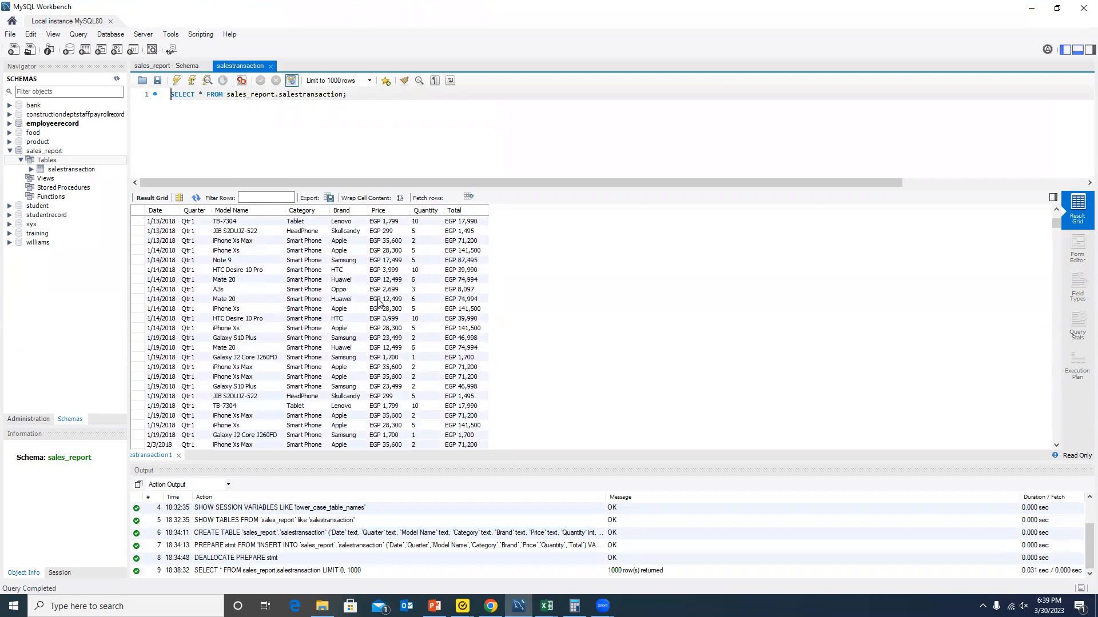
scroll(378, 303, "up", 20)
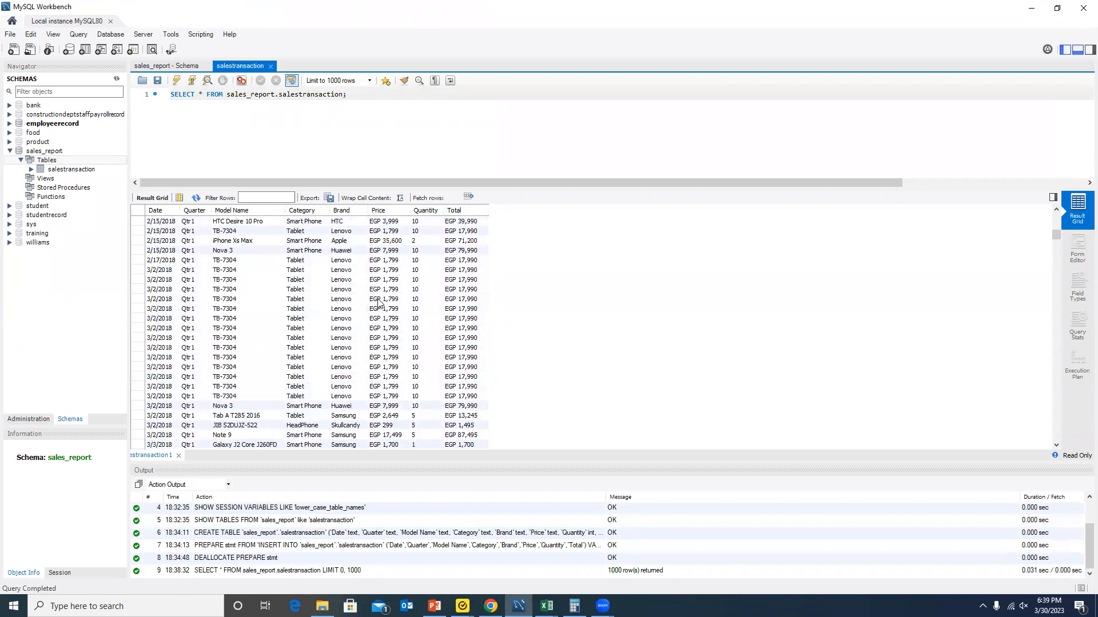
scroll(378, 303, "up", 5)
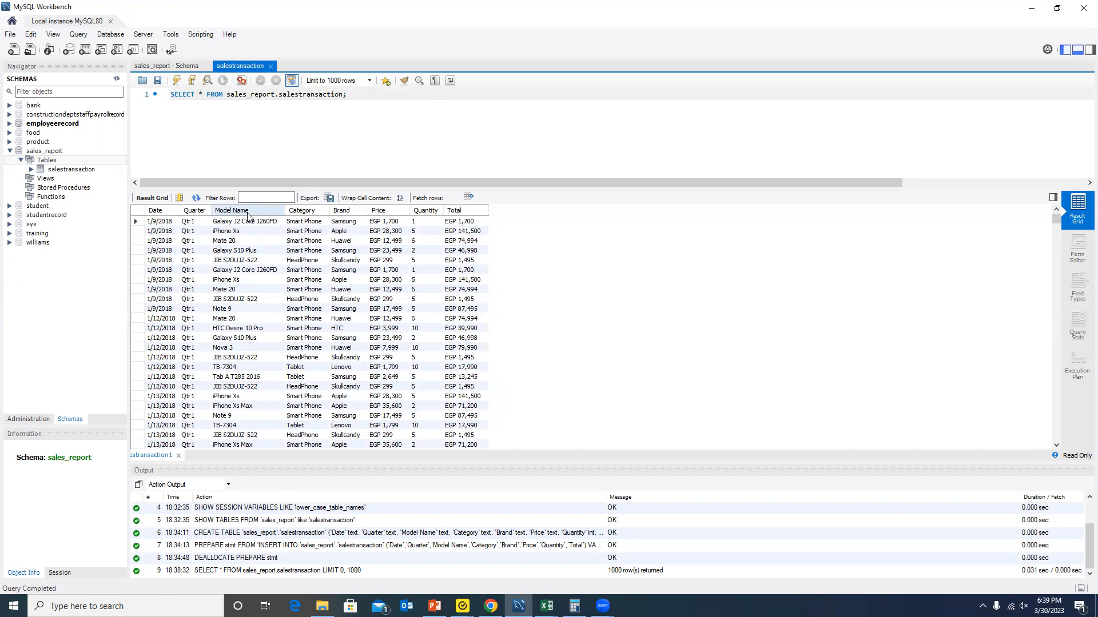
right_click(56, 161)
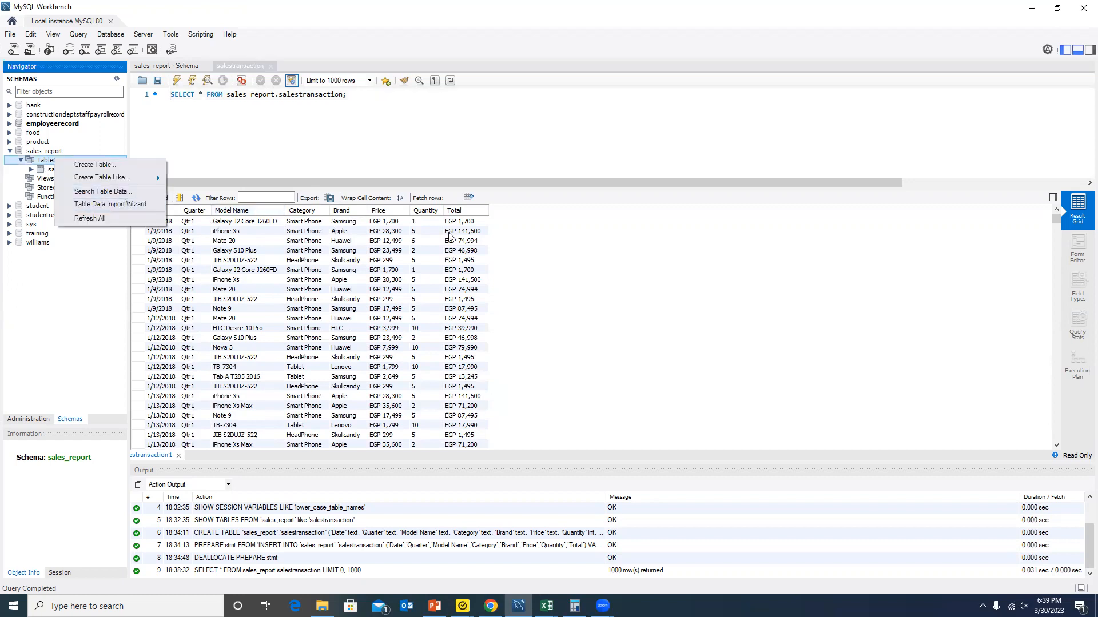
left_click(704, 296)
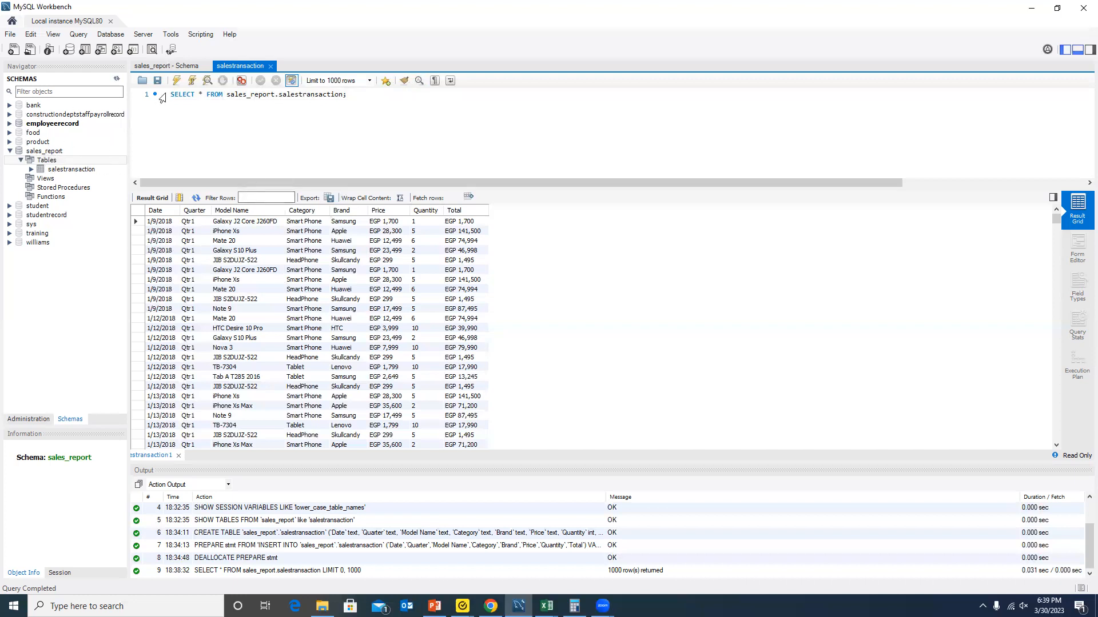
Add the statement "use sales_report;" above the SELECT query and execute the whole script.
left_click(174, 109)
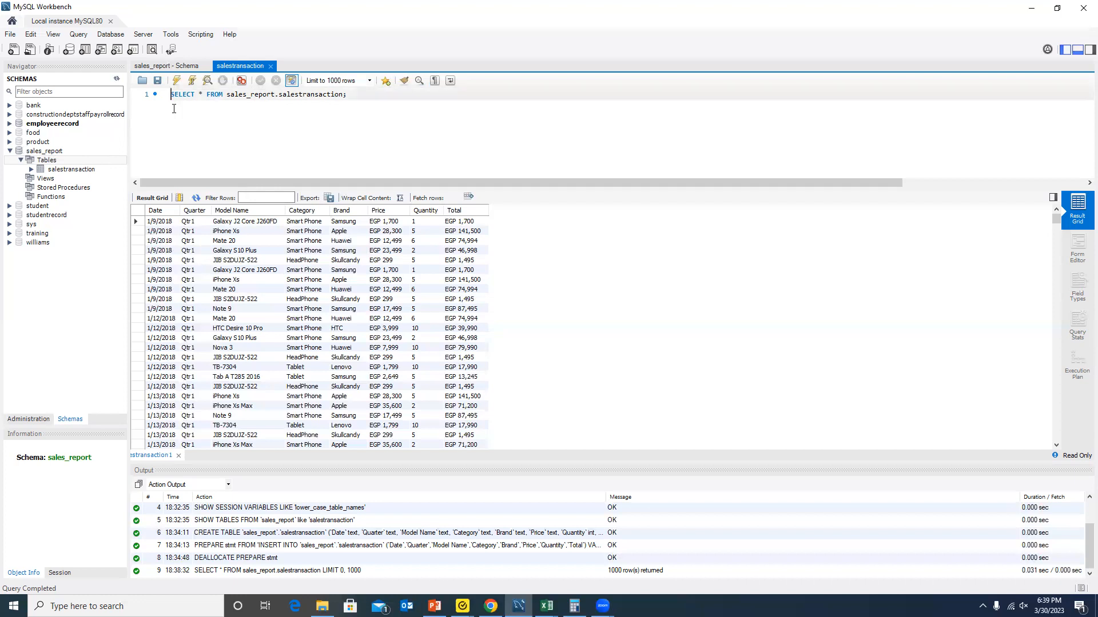
key("Return")
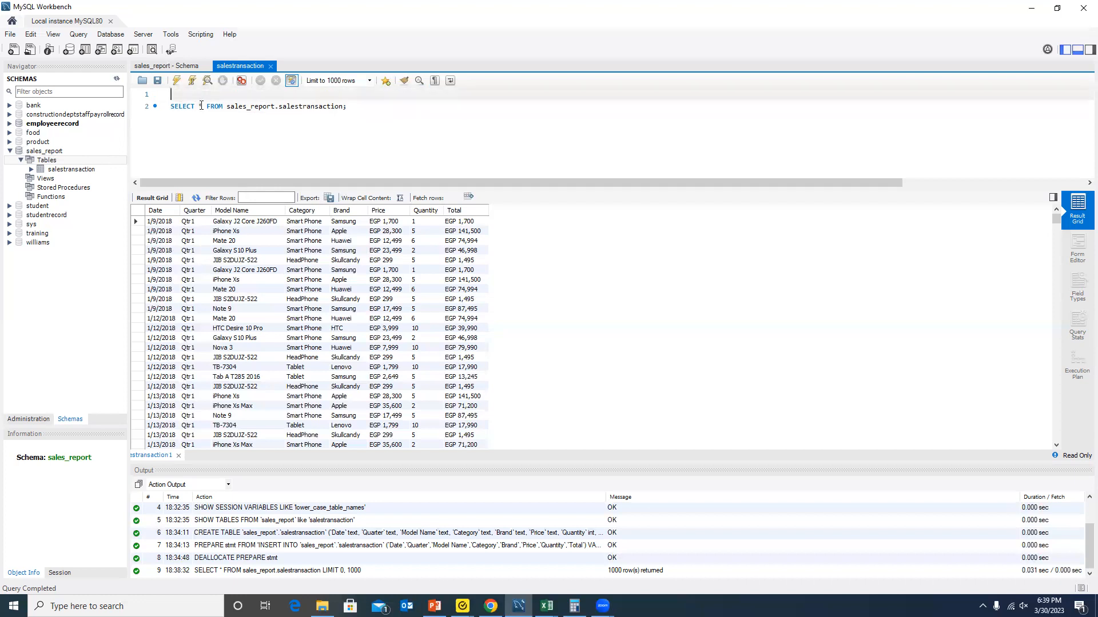
type("use")
type("salesr")
type("report;")
left_click(177, 80)
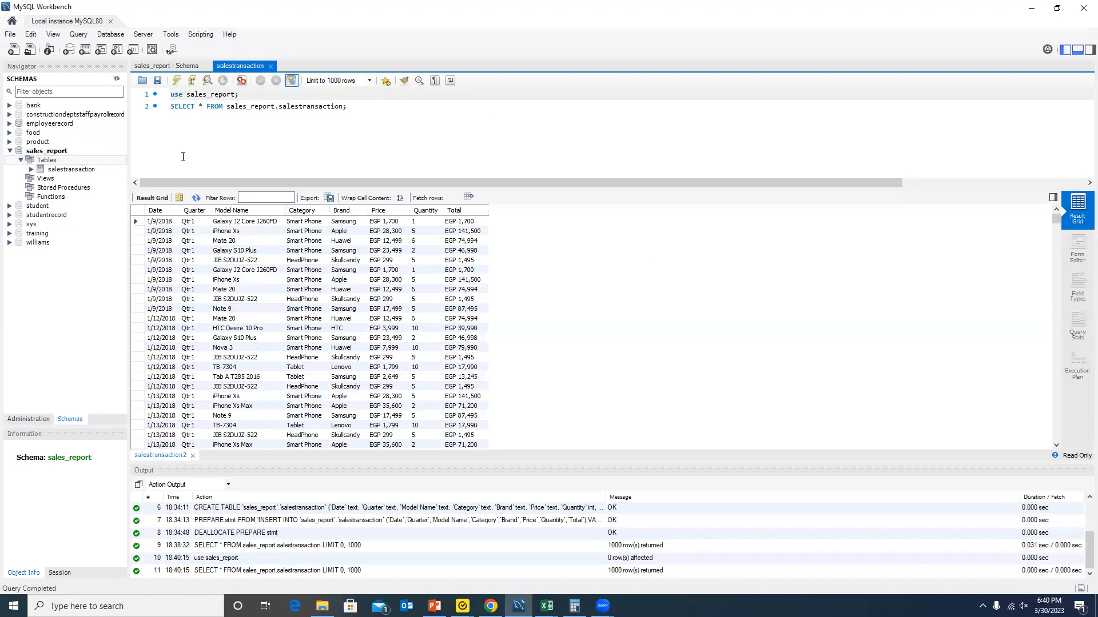
left_click(367, 106)
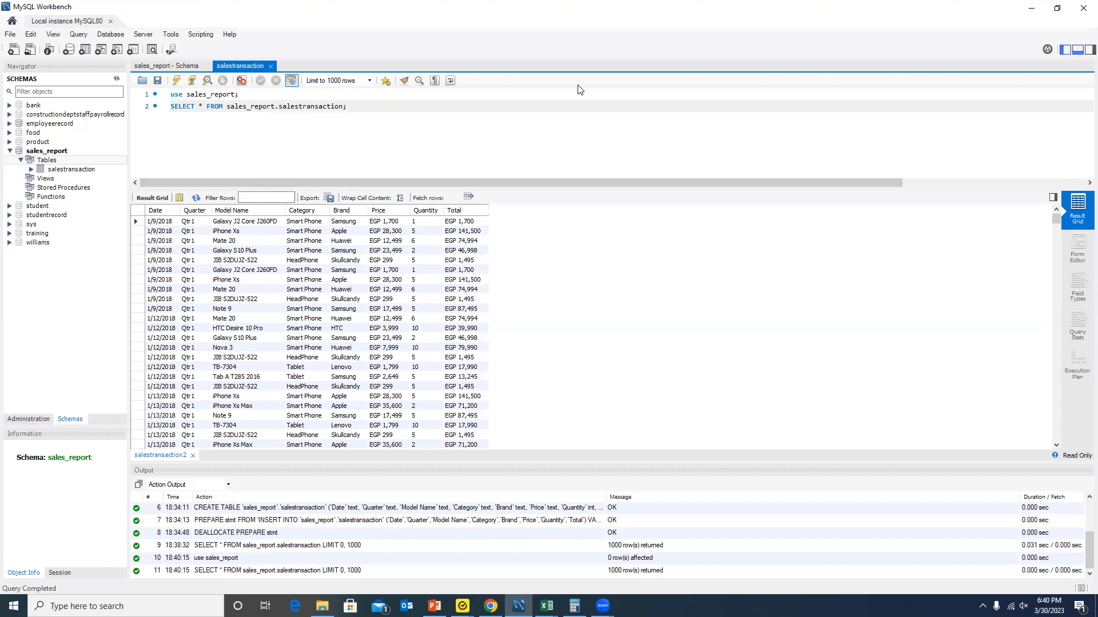
left_click(854, 74)
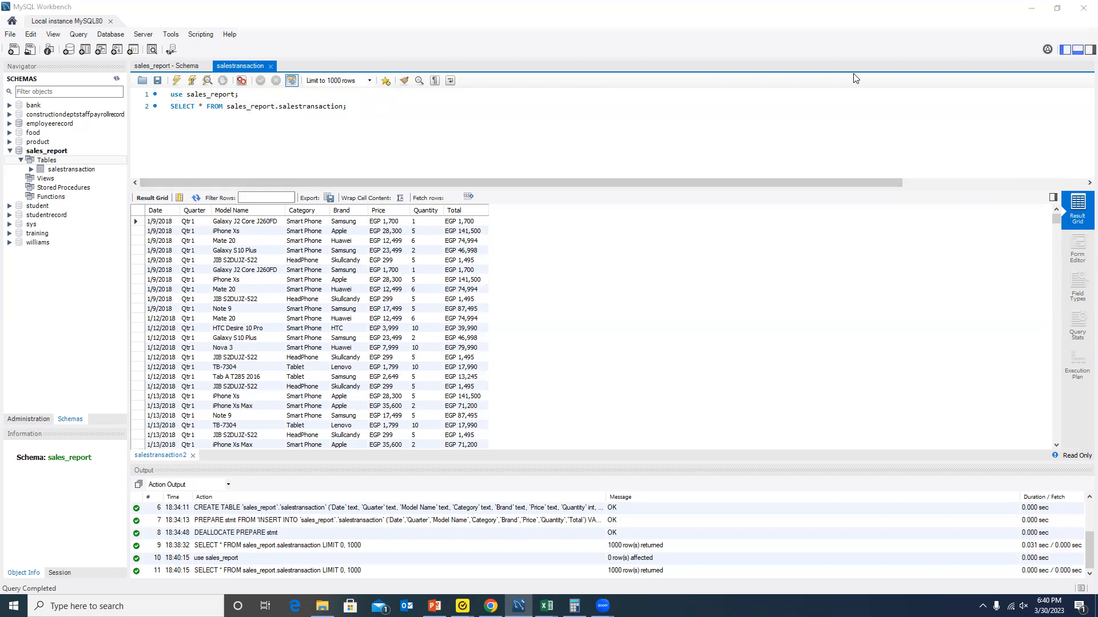